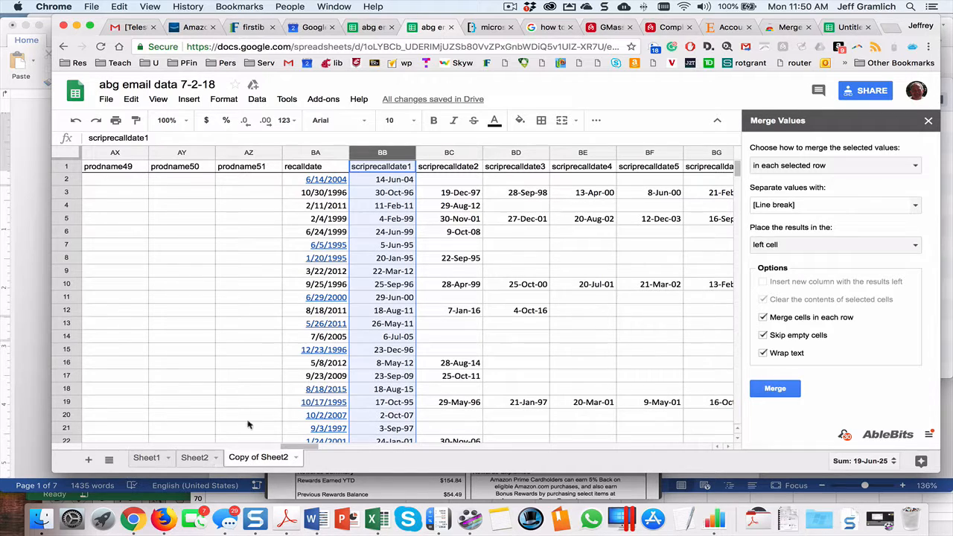
Compare the separate product name and recall date columns in Copy of Sheet2 with the line-break merged product names in Sheet2.
{"action": "scroll", "coordinate": [233, 397], "scroll_direction": "left", "scroll_amount": 10}
{"action": "scroll", "coordinate": [234, 398], "scroll_direction": "left", "scroll_amount": 10}
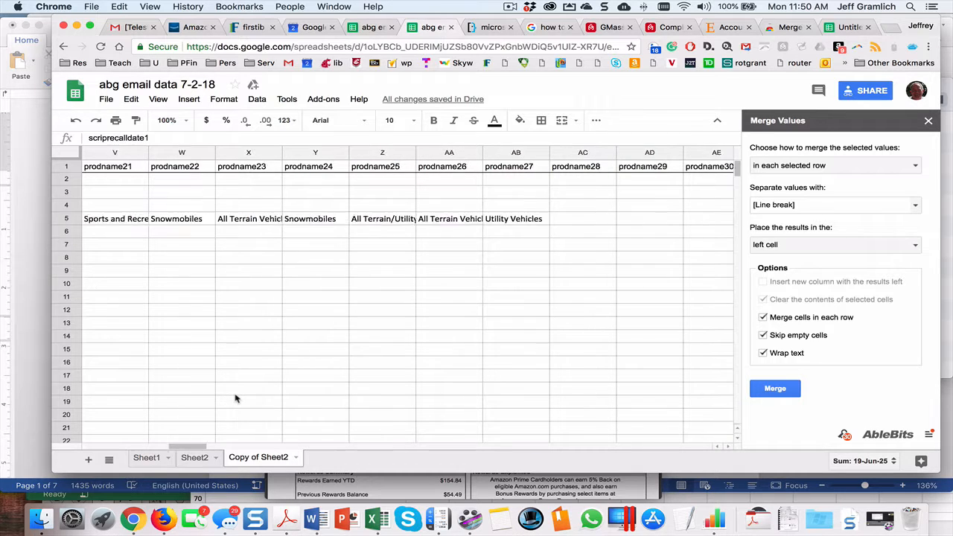
{"action": "scroll", "coordinate": [234, 398], "scroll_direction": "left", "scroll_amount": 3}
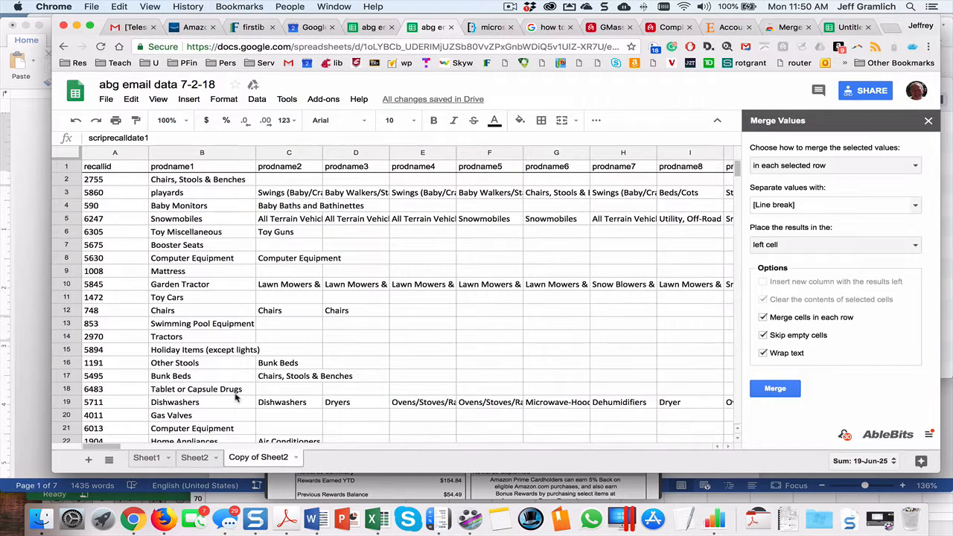
{"action": "left_click", "coordinate": [195, 457]}
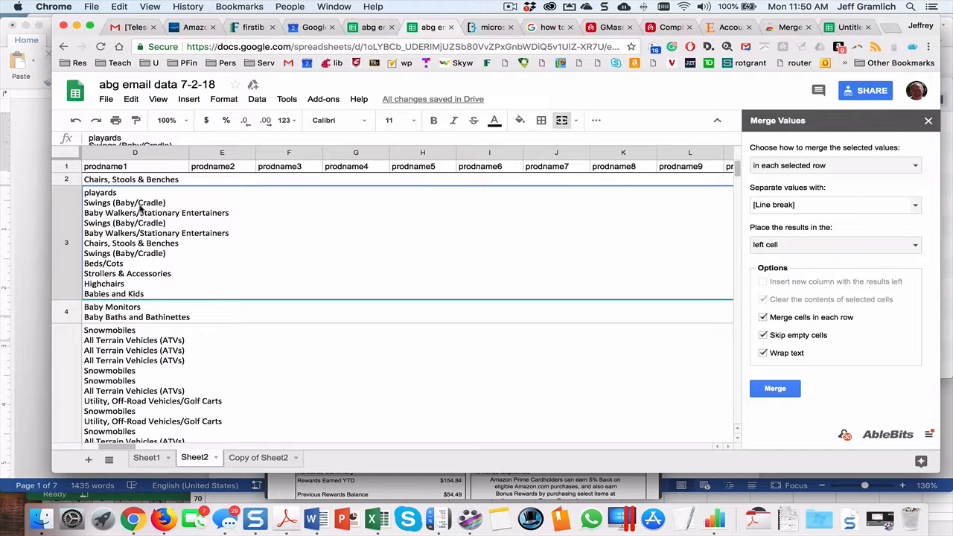
{"action": "left_click", "coordinate": [251, 459]}
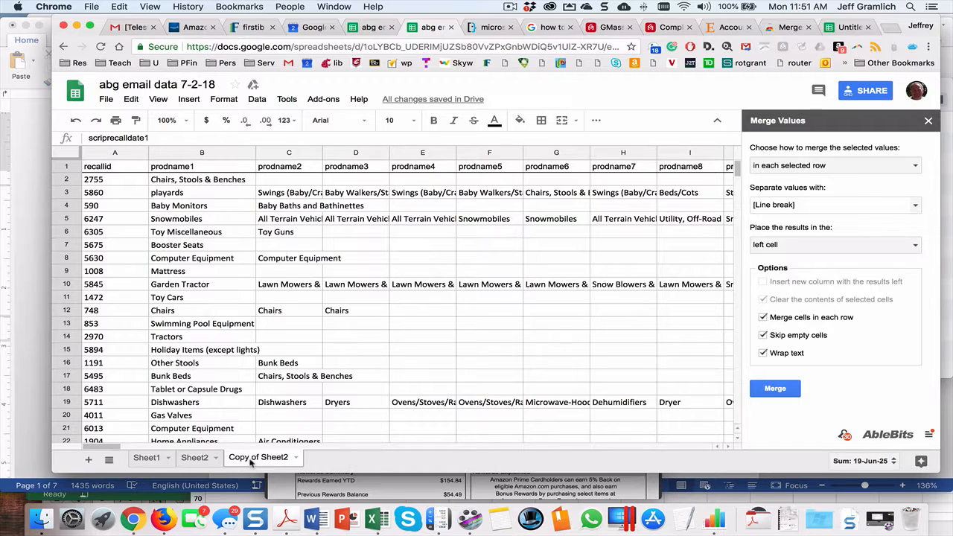
{"action": "left_click", "coordinate": [193, 457]}
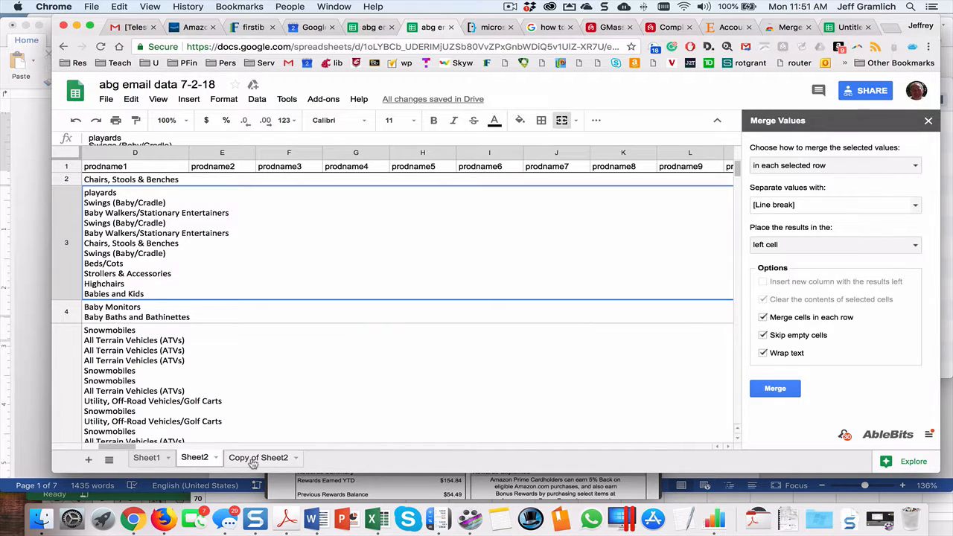
{"action": "left_click", "coordinate": [253, 459]}
{"action": "scroll", "coordinate": [331, 383], "scroll_direction": "right", "scroll_amount": 5}
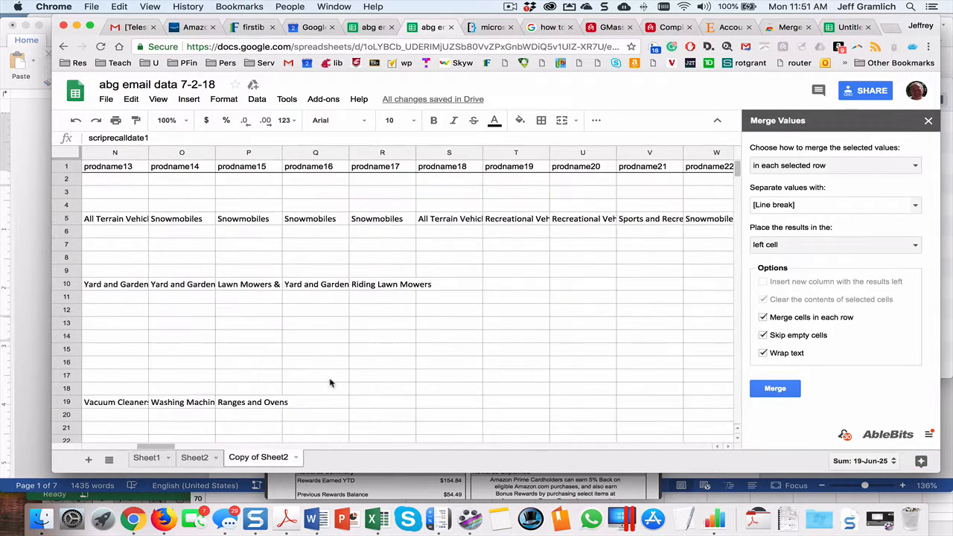
{"action": "scroll", "coordinate": [331, 384], "scroll_direction": "right", "scroll_amount": 15}
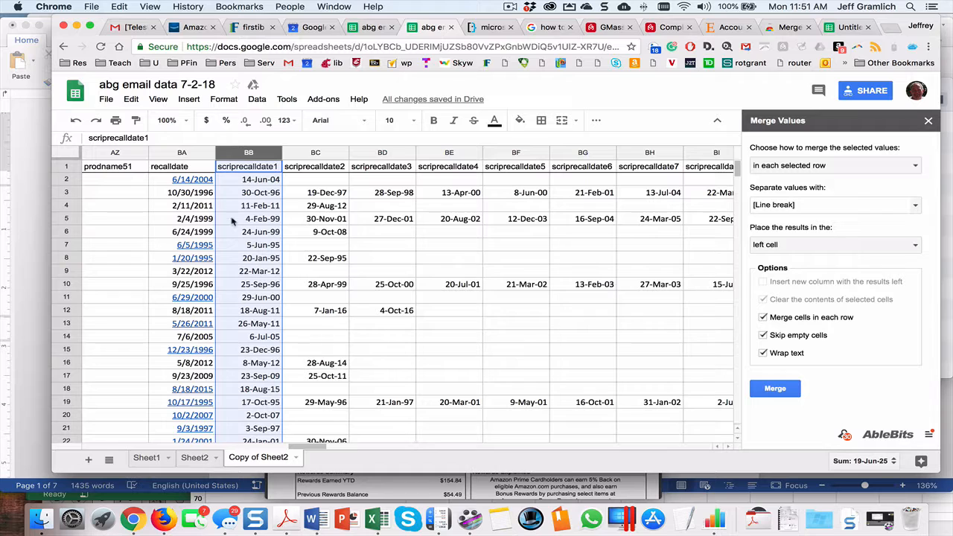
{"action": "left_click", "coordinate": [195, 458]}
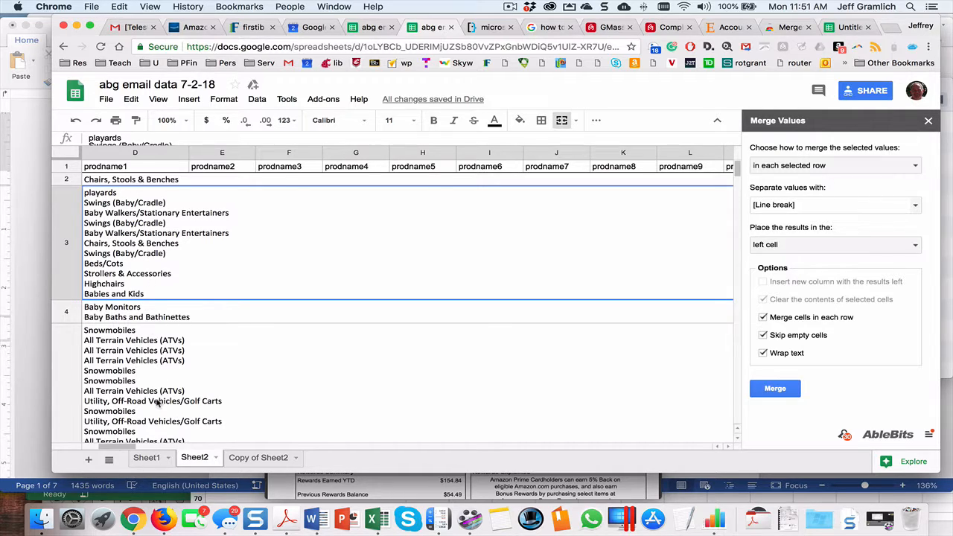
{"action": "scroll", "coordinate": [157, 402], "scroll_direction": "down", "scroll_amount": 10}
{"action": "scroll", "coordinate": [157, 402], "scroll_direction": "up", "scroll_amount": 10}
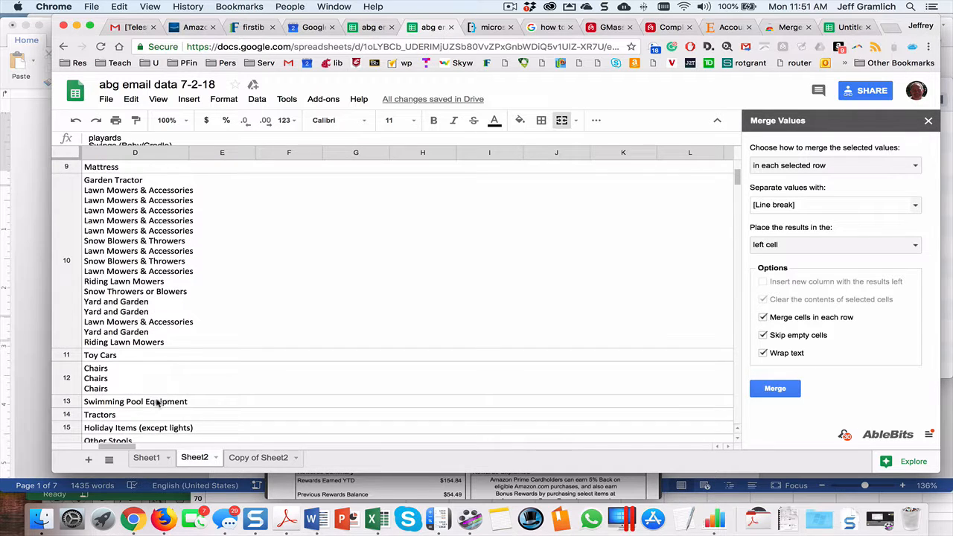
In Copy of Sheet2, insert a column before scriprecalldate1 and paste the copied scriprecalldate1 column into it.
{"action": "left_click", "coordinate": [258, 459]}
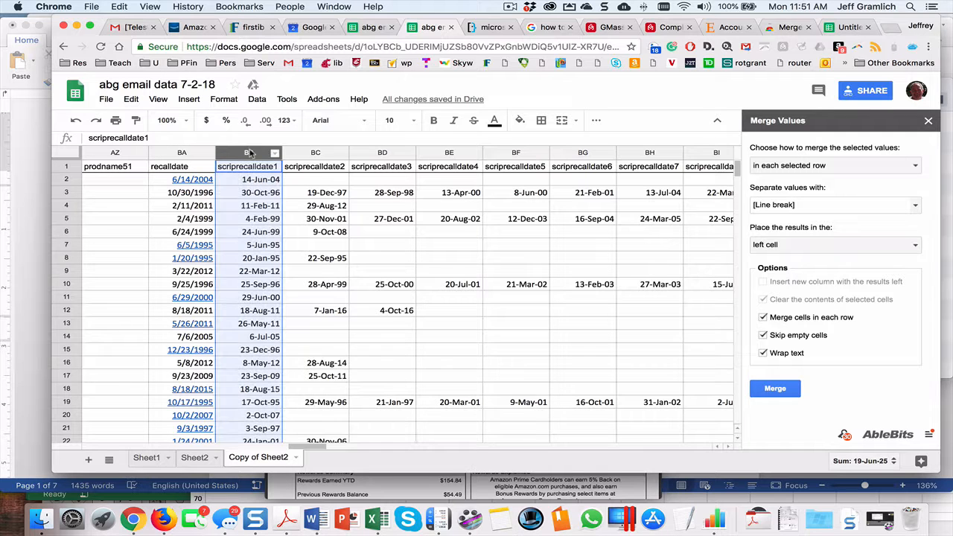
{"action": "right_click", "coordinate": [250, 155]}
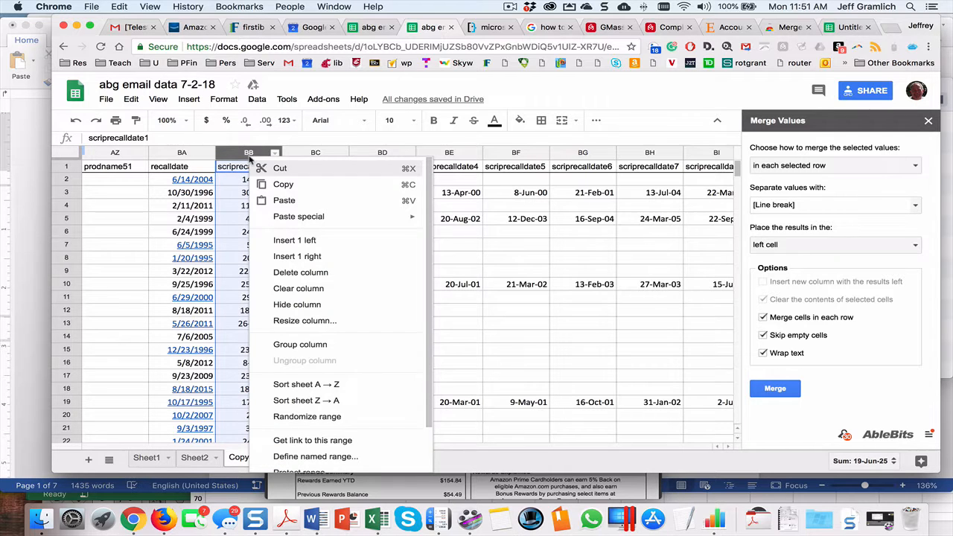
{"action": "left_click", "coordinate": [283, 240]}
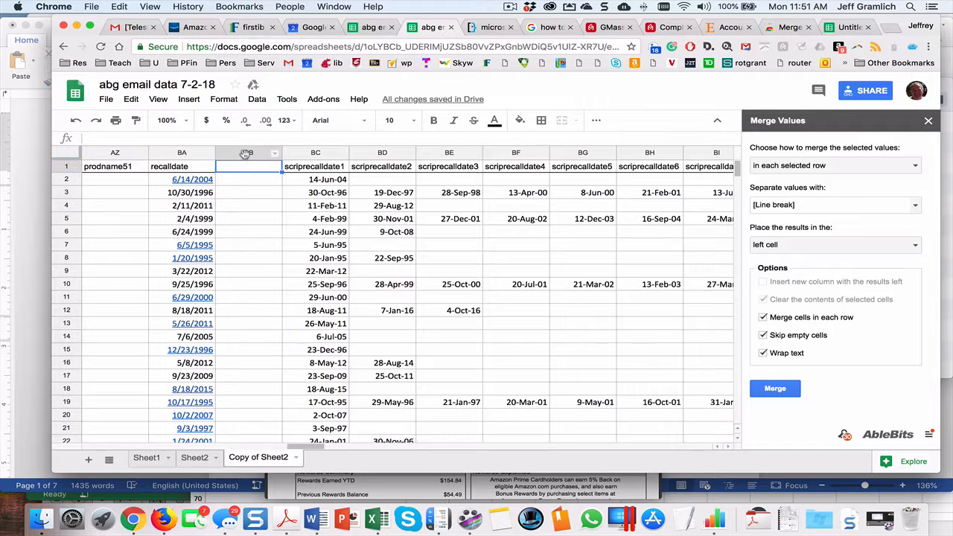
{"action": "right_click", "coordinate": [247, 155]}
{"action": "left_click", "coordinate": [262, 198]}
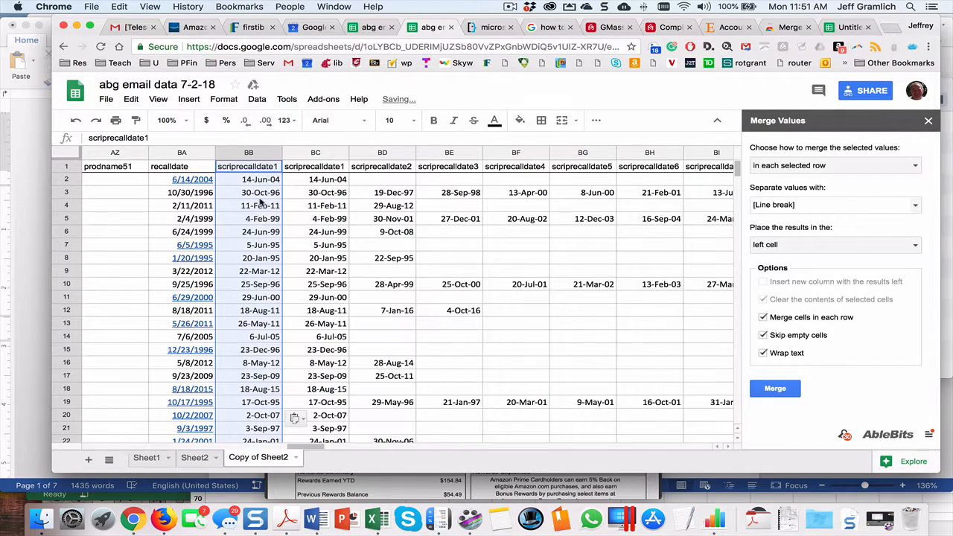
Select rows 2 to 52 of the recall date columns from the second scriprecalldate1 (BC) through scriprecalldate51 (DA).
{"action": "left_click", "coordinate": [322, 180]}
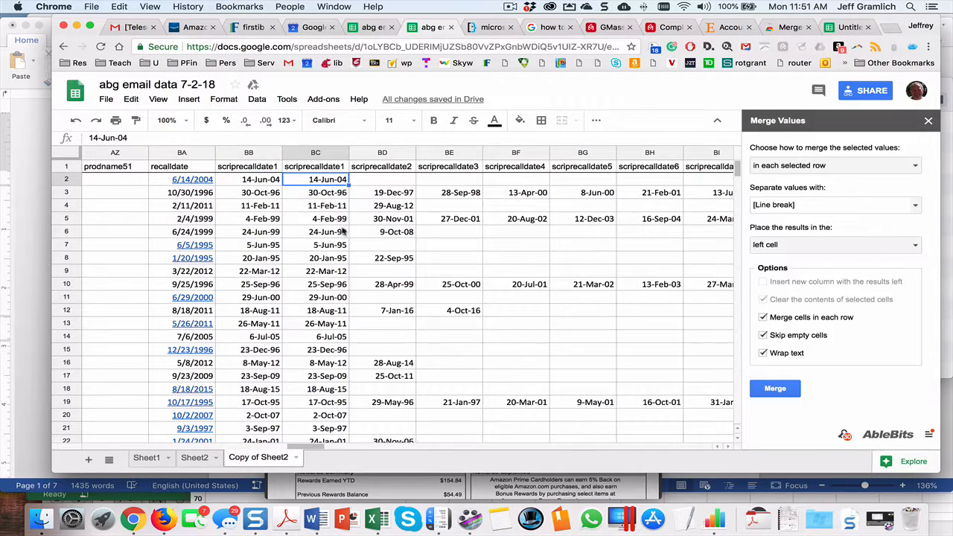
{"action": "scroll", "coordinate": [335, 209], "scroll_direction": "down", "scroll_amount": 10}
{"action": "scroll", "coordinate": [342, 235], "scroll_direction": "down", "scroll_amount": 5}
{"action": "scroll", "coordinate": [341, 235], "scroll_direction": "left", "scroll_amount": 2}
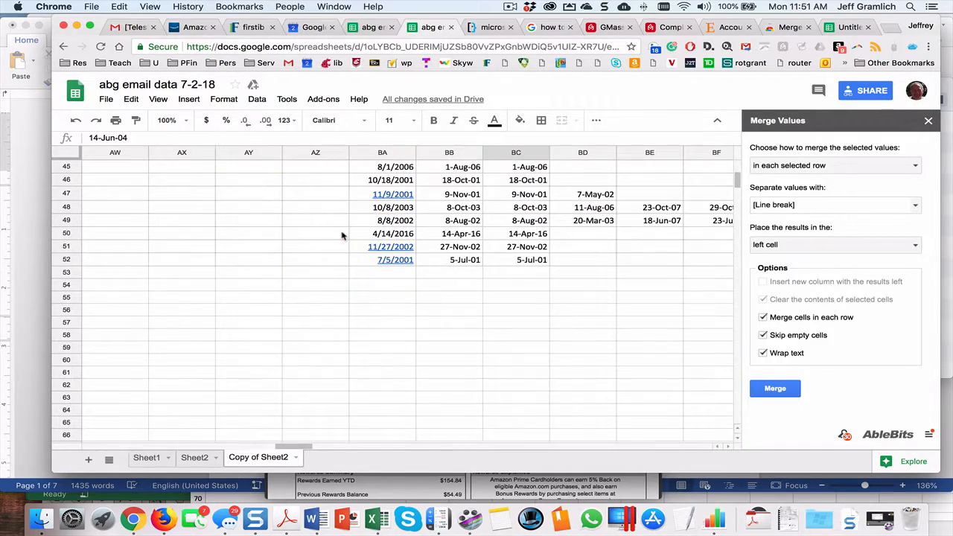
{"action": "scroll", "coordinate": [342, 235], "scroll_direction": "right", "scroll_amount": 1}
{"action": "left_click", "coordinate": [380, 260], "text": "shift"}
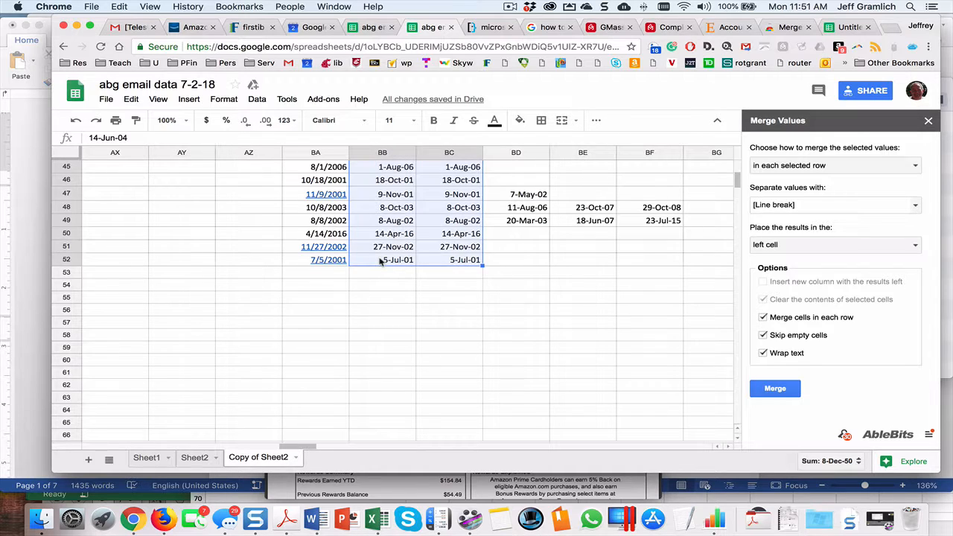
{"action": "scroll", "coordinate": [379, 260], "scroll_direction": "up", "scroll_amount": 15}
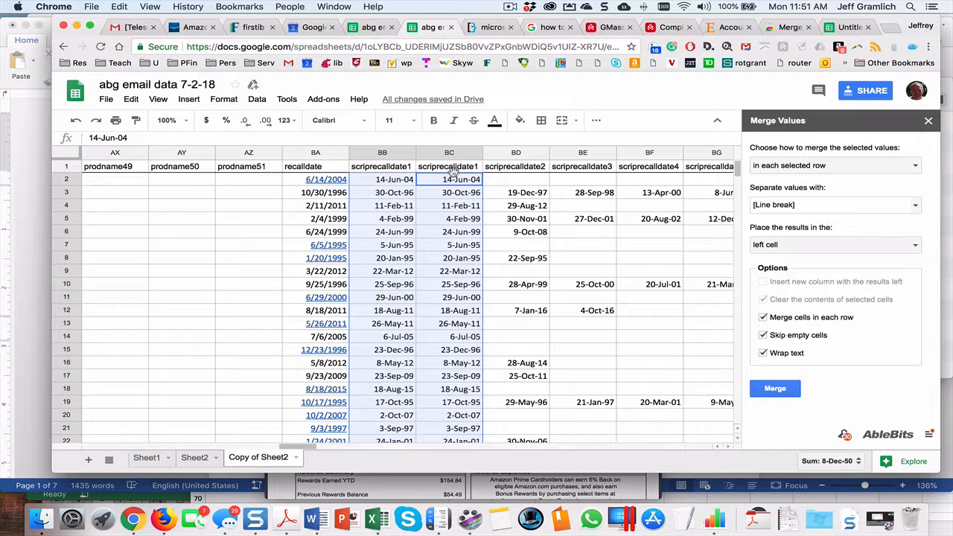
{"action": "key", "text": "shift+Right"}
{"action": "key", "text": "shift+Right"}
{"action": "key", "text": "shift+Right"}
{"action": "key", "text": "shift+Right"}
{"action": "key", "text": "shift+Right"}
{"action": "key", "text": "shift+Right"}
{"action": "key", "text": "shift+Right"}
{"action": "key", "text": "shift+Right"}
{"action": "key", "text": "shift+Right"}
{"action": "key", "text": "shift+Right"}
{"action": "key", "text": "shift+Right"}
{"action": "key", "text": "shift+Right"}
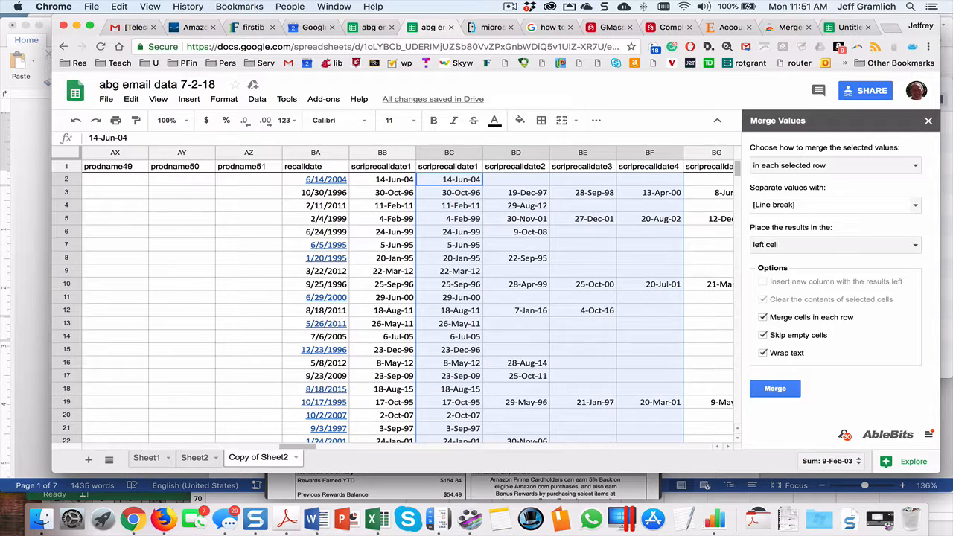
{"action": "key", "text": "shift+Right"}
{"action": "key", "text": "shift+Right"}
{"action": "key", "text": "shift+Right"}
{"action": "key", "text": "shift+Right"}
{"action": "key", "text": "shift+Right"}
{"action": "key", "text": "shift+Right"}
{"action": "key", "text": "shift+Right"}
{"action": "key", "text": "shift+Right"}
{"action": "key", "text": "shift+Right"}
{"action": "key", "text": "shift+Right"}
{"action": "key", "text": "shift+Right"}
{"action": "key", "text": "shift+Right"}
{"action": "key", "text": "shift+Right"}
{"action": "key", "text": "shift+Right"}
{"action": "key", "text": "shift+Right"}
{"action": "key", "text": "shift+Right"}
{"action": "key", "text": "shift+Right"}
{"action": "key", "text": "shift+Right"}
{"action": "key", "text": "shift+Right"}
{"action": "key", "text": "shift+Right"}
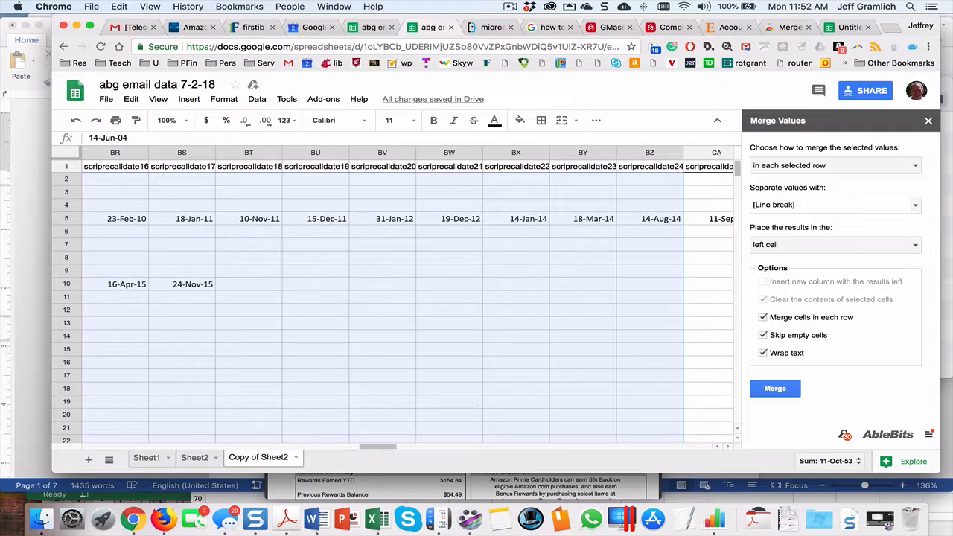
{"action": "key", "text": "shift+Right"}
{"action": "key", "text": "shift+Right"}
{"action": "key", "text": "shift+Right"}
{"action": "key", "text": "shift+Right"}
{"action": "key", "text": "shift+Right"}
{"action": "key", "text": "shift+Right"}
{"action": "key", "text": "shift+Right"}
{"action": "key", "text": "shift+Right"}
{"action": "key", "text": "shift+Right"}
{"action": "key", "text": "shift+Right"}
{"action": "key", "text": "shift+Right"}
{"action": "key", "text": "shift+Right"}
{"action": "key", "text": "shift+Right"}
{"action": "key", "text": "shift+Right"}
{"action": "key", "text": "shift+Right"}
{"action": "key", "text": "shift+Right"}
{"action": "key", "text": "shift+Right"}
{"action": "key", "text": "shift+Right"}
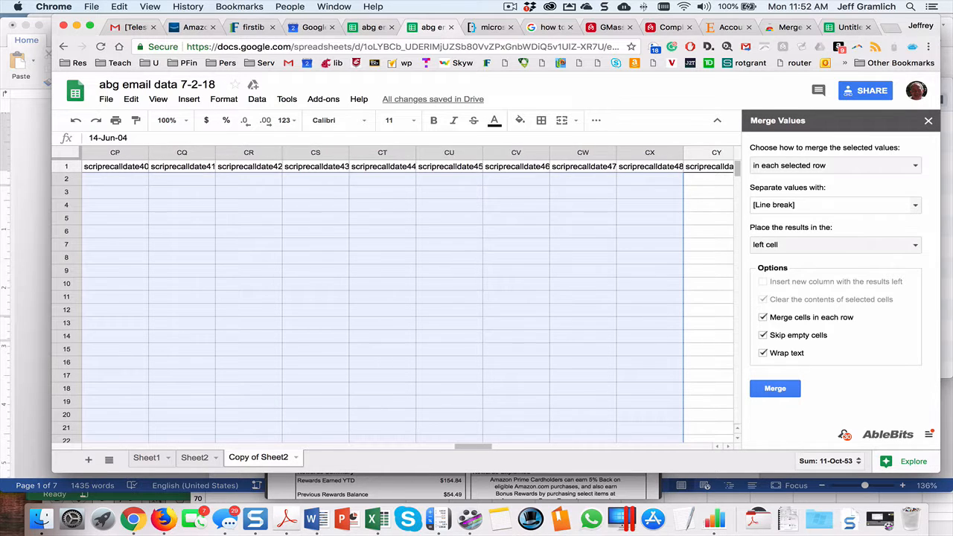
{"action": "key", "text": "shift+Left"}
{"action": "key", "text": "shift+Left"}
{"action": "key", "text": "shift+Left"}
{"action": "key", "text": "shift+Left"}
{"action": "key", "text": "shift+Right"}
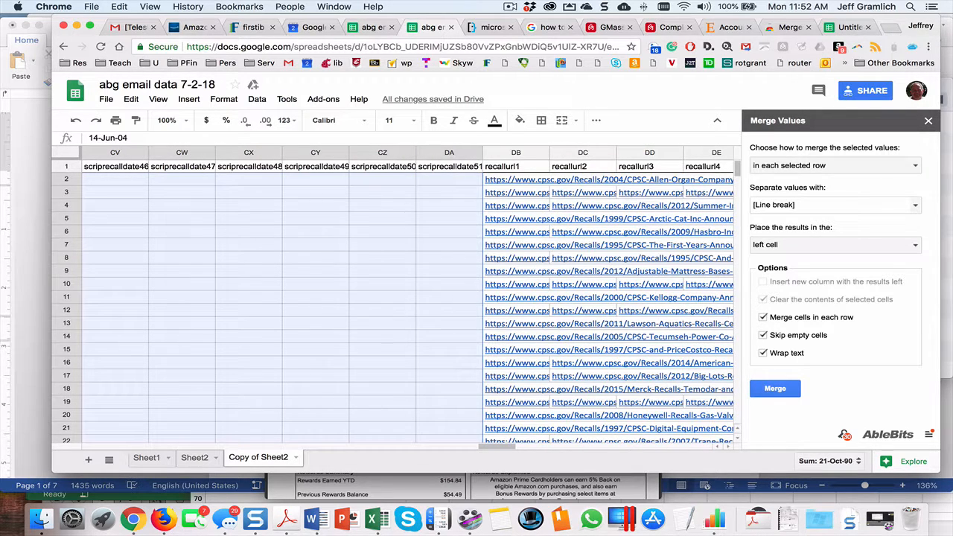
Format the selected recall dates with the long date style "September 26, 2008".
{"action": "left_click", "coordinate": [256, 100]}
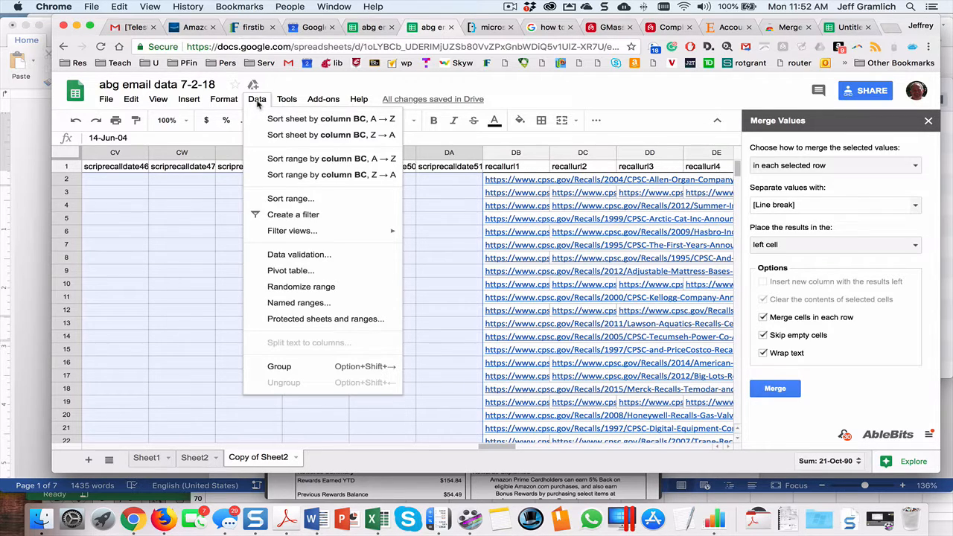
{"action": "left_click", "coordinate": [223, 99]}
{"action": "left_click", "coordinate": [224, 102]}
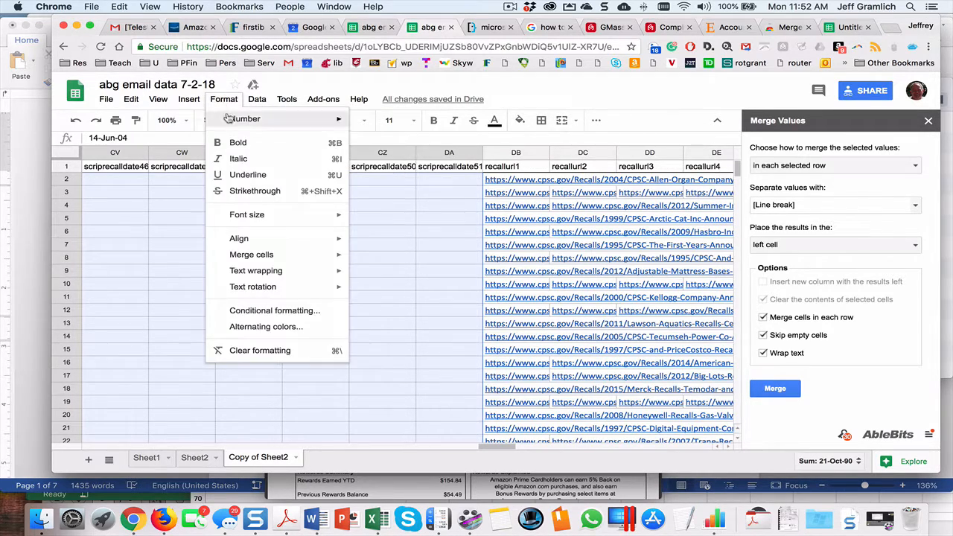
{"action": "mouse_move", "coordinate": [228, 119]}
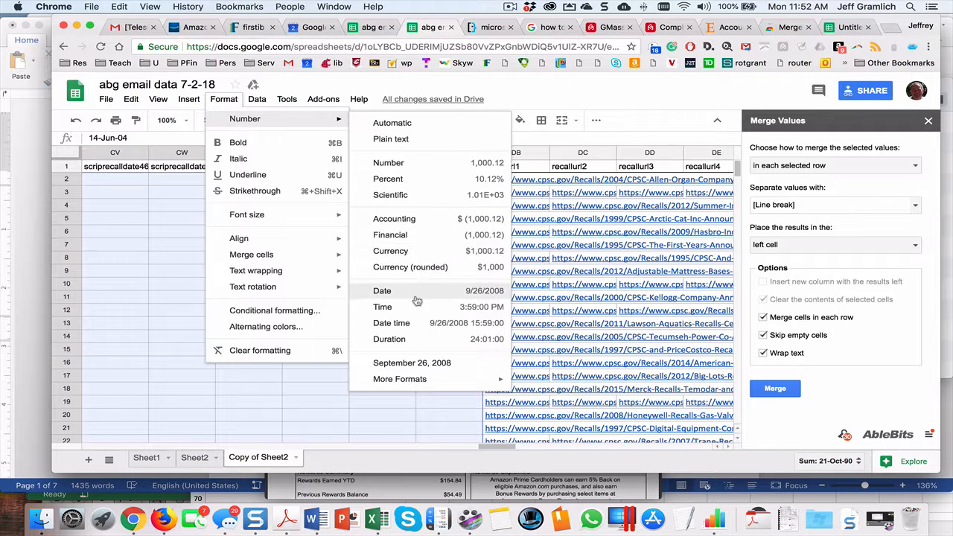
{"action": "left_click", "coordinate": [408, 363]}
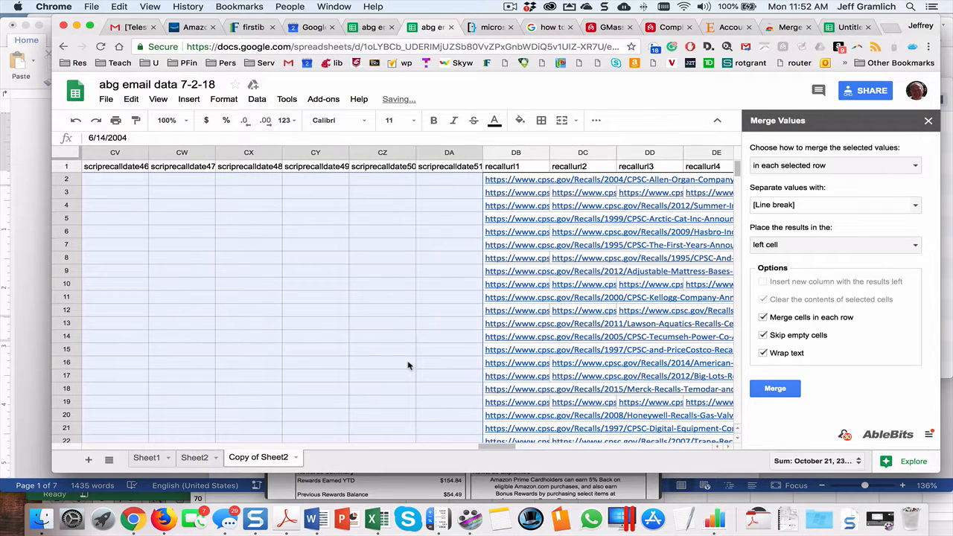
{"action": "scroll", "coordinate": [408, 364], "scroll_direction": "left", "scroll_amount": 10}
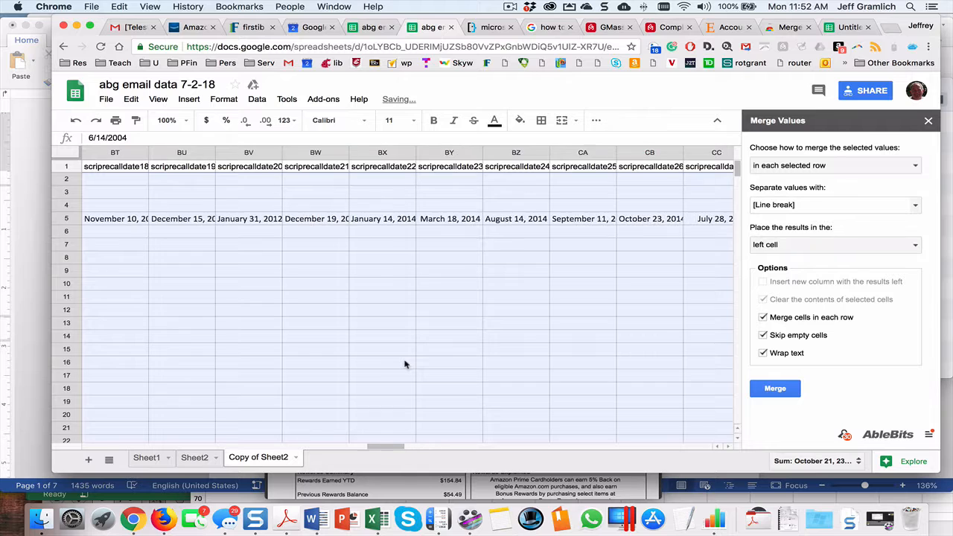
{"action": "scroll", "coordinate": [404, 364], "scroll_direction": "left", "scroll_amount": 5}
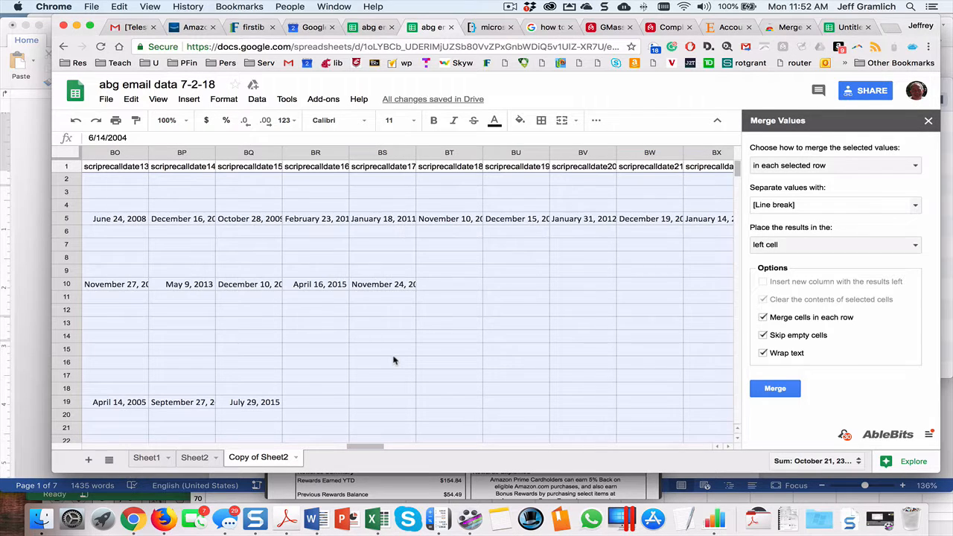
Align the selected recall dates to the left of their cells.
{"action": "right_click", "coordinate": [179, 291]}
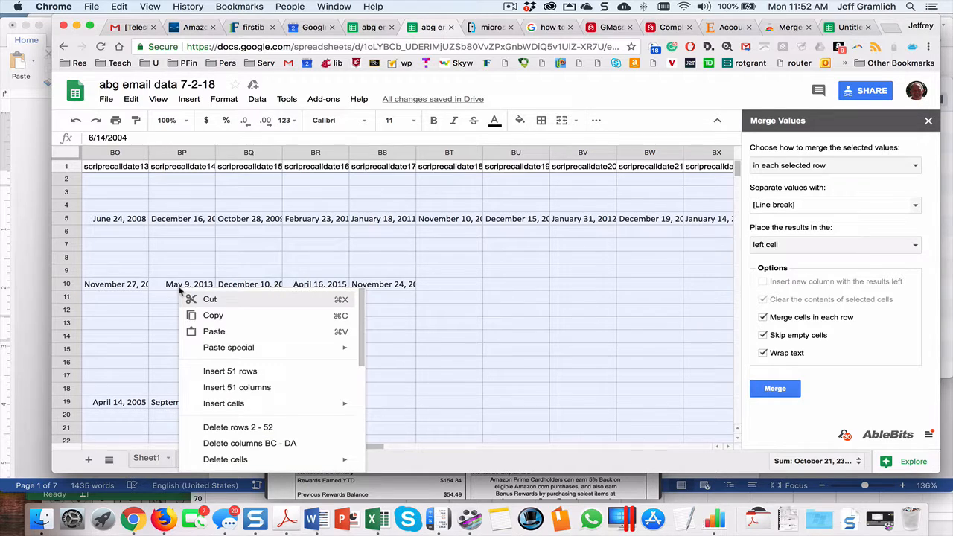
{"action": "scroll", "coordinate": [221, 346], "scroll_direction": "down", "scroll_amount": 4}
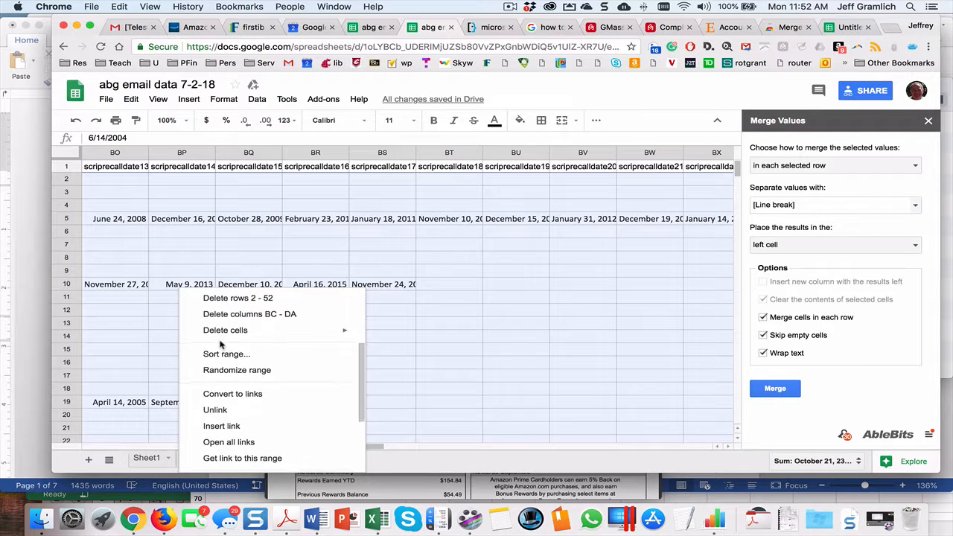
{"action": "scroll", "coordinate": [221, 347], "scroll_direction": "down", "scroll_amount": 4}
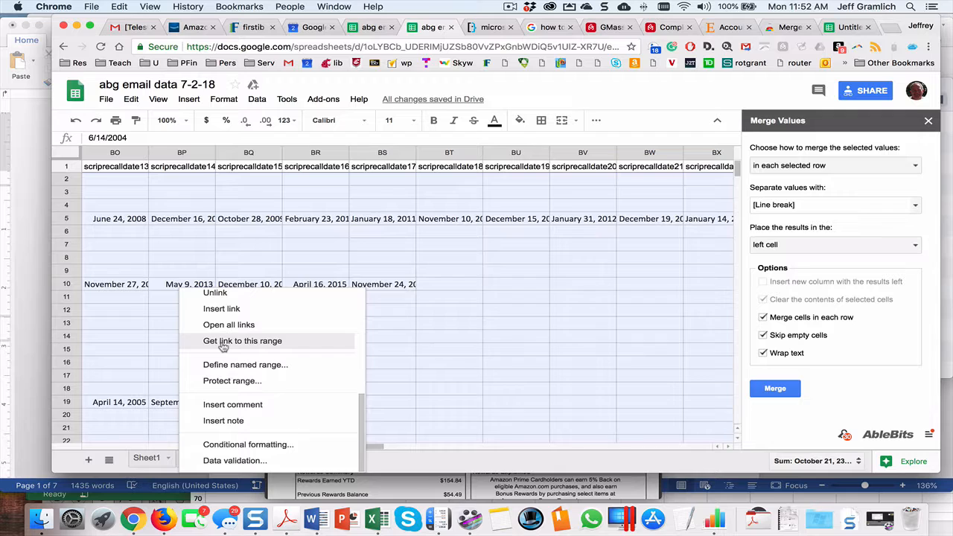
{"action": "left_click", "coordinate": [257, 99]}
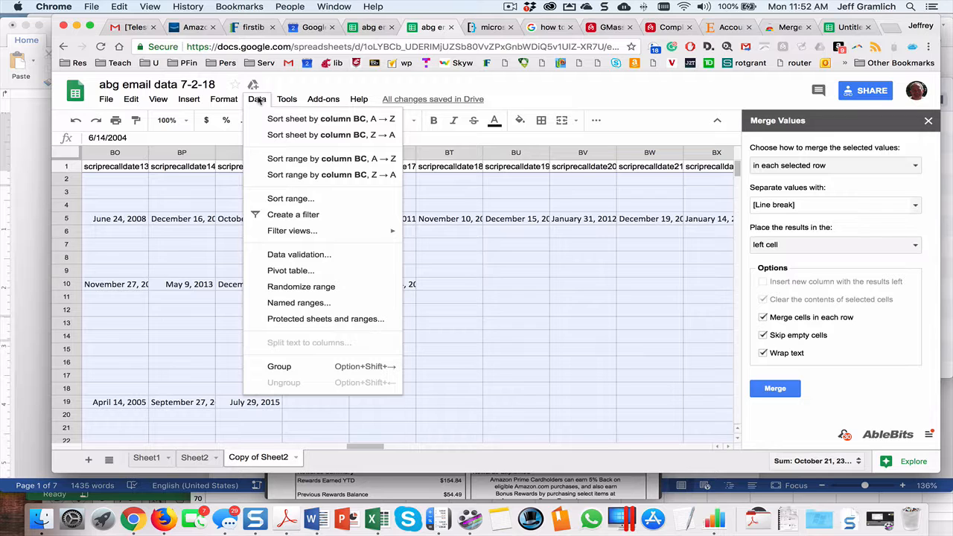
{"action": "left_click", "coordinate": [226, 99]}
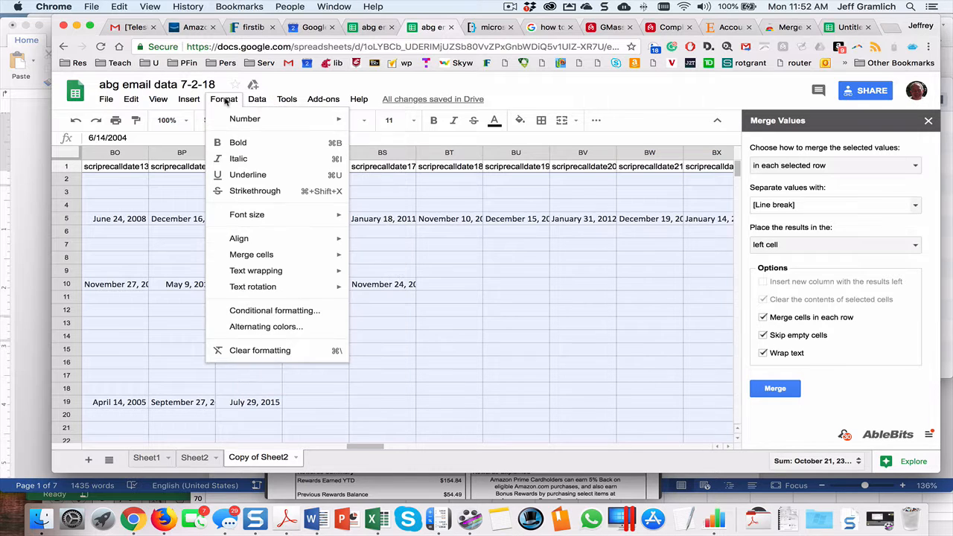
{"action": "mouse_move", "coordinate": [242, 239]}
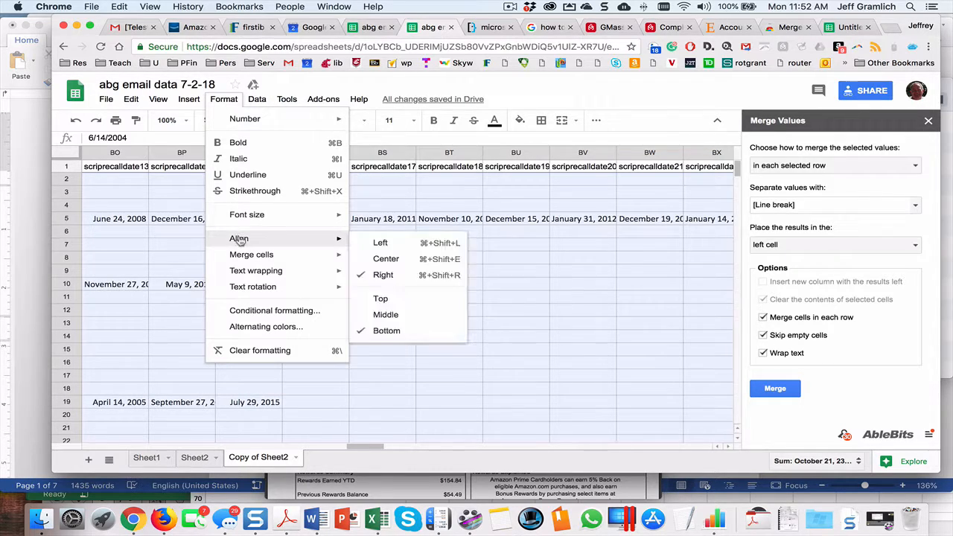
{"action": "left_click", "coordinate": [382, 243]}
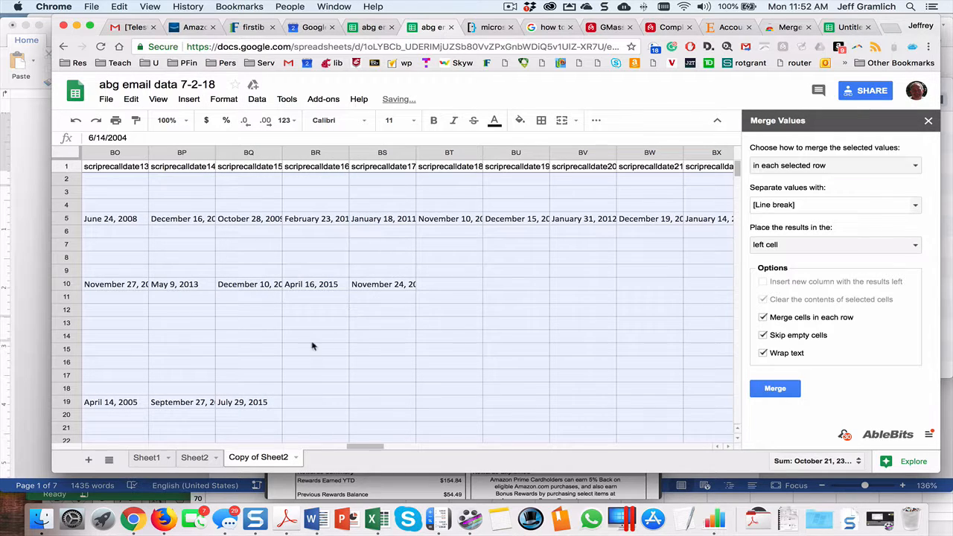
{"action": "scroll", "coordinate": [313, 346], "scroll_direction": "left", "scroll_amount": 15}
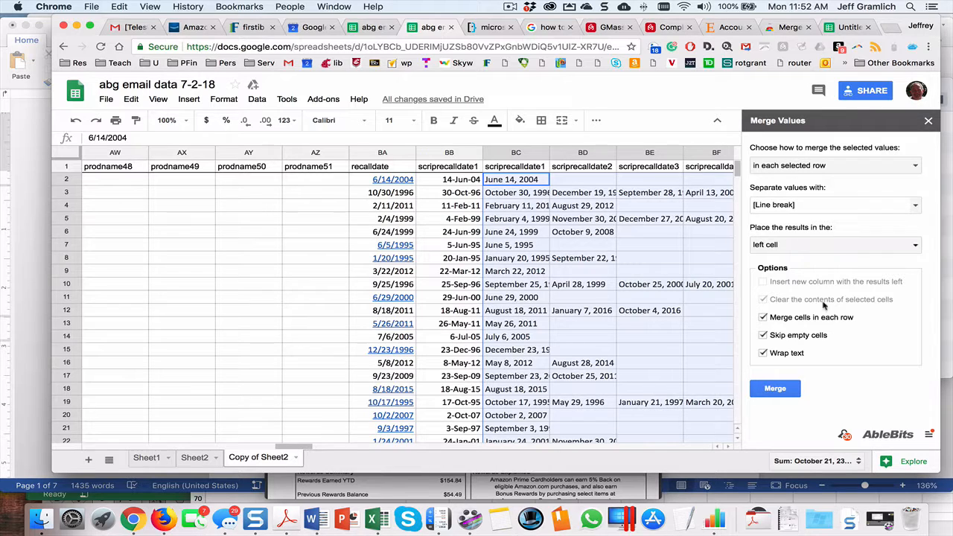
Merge the selected recall dates of each row into the left cell, separated by line breaks, skipping empty cells and wrapping text.
{"action": "left_click", "coordinate": [780, 393]}
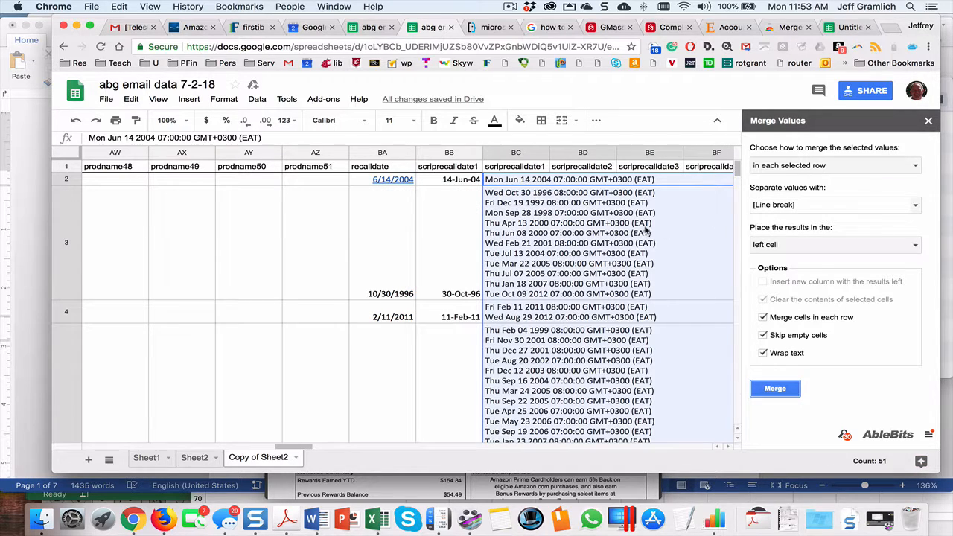
{"action": "left_click", "coordinate": [645, 232]}
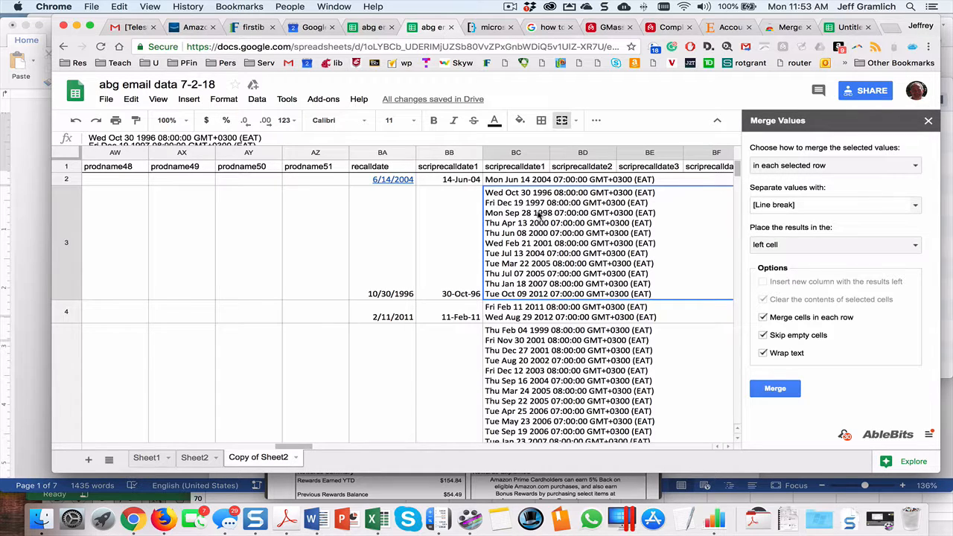
Copy the merged scriprecalldate1 column (BC) and insert an empty column before recalldate in Sheet2.
{"action": "left_click", "coordinate": [515, 153]}
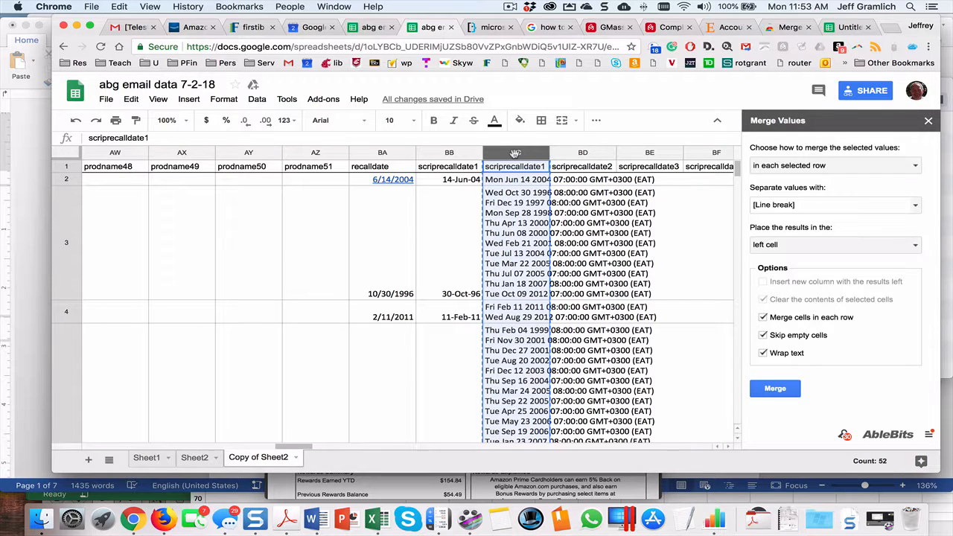
{"action": "left_click", "coordinate": [198, 457]}
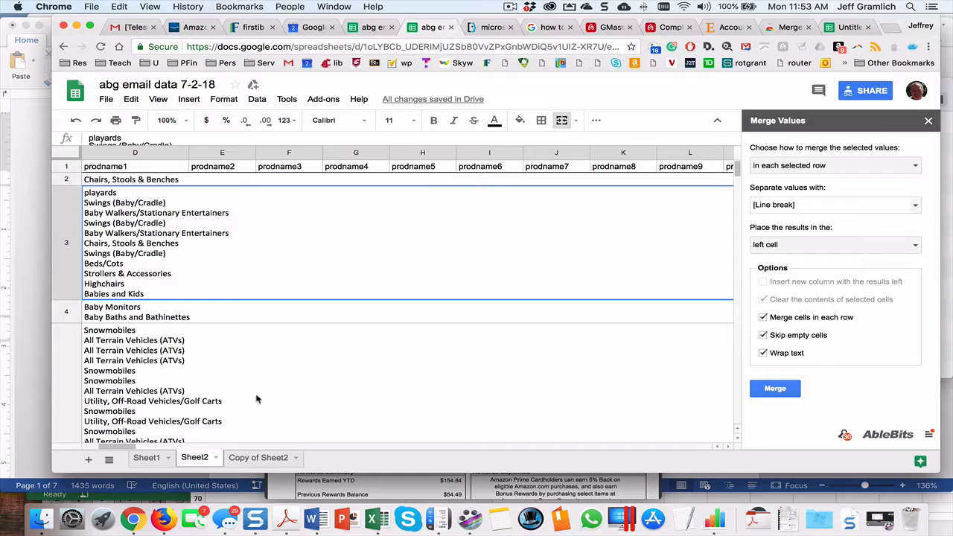
{"action": "left_click", "coordinate": [310, 376]}
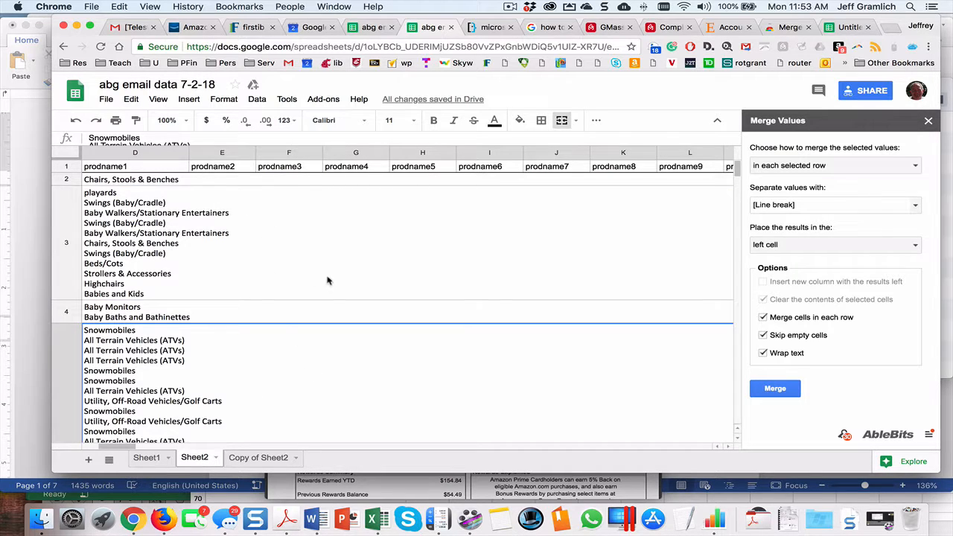
{"action": "scroll", "coordinate": [331, 279], "scroll_direction": "right", "scroll_amount": 5}
{"action": "scroll", "coordinate": [335, 277], "scroll_direction": "right", "scroll_amount": 15}
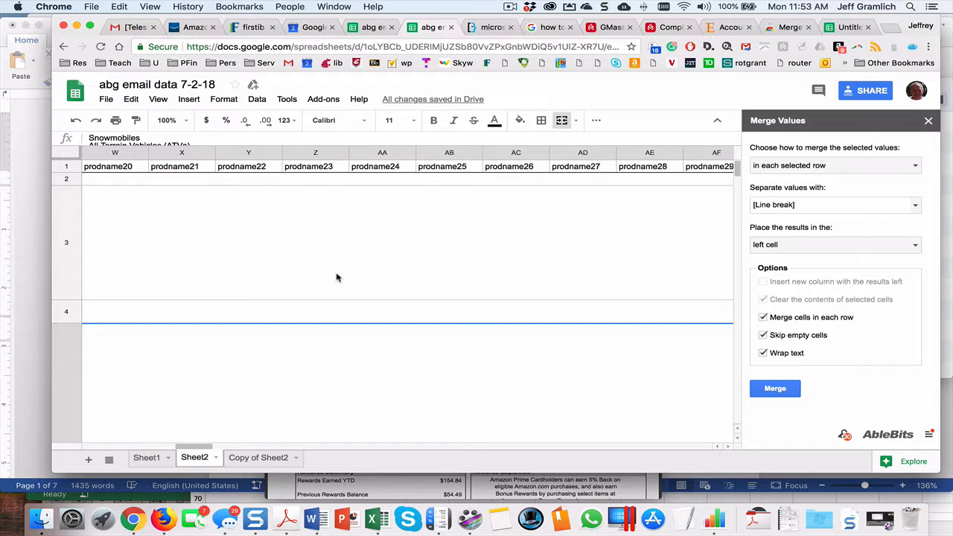
{"action": "scroll", "coordinate": [336, 278], "scroll_direction": "right", "scroll_amount": 12}
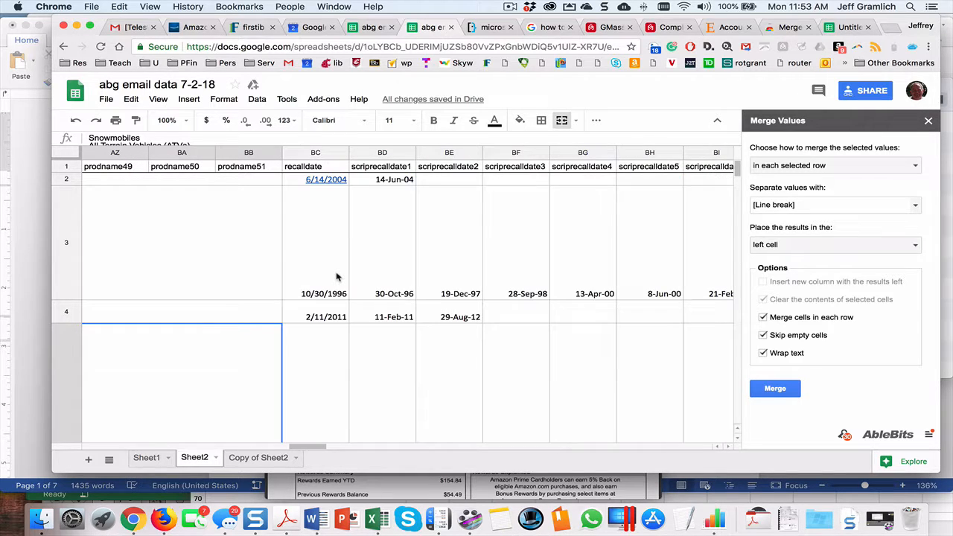
{"action": "left_click", "coordinate": [307, 152]}
{"action": "right_click", "coordinate": [306, 151]}
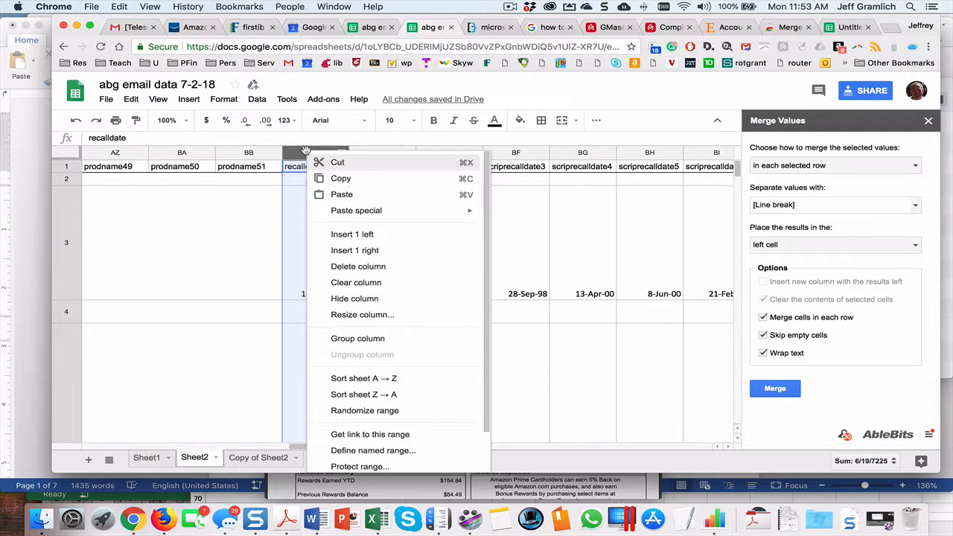
{"action": "left_click", "coordinate": [333, 239]}
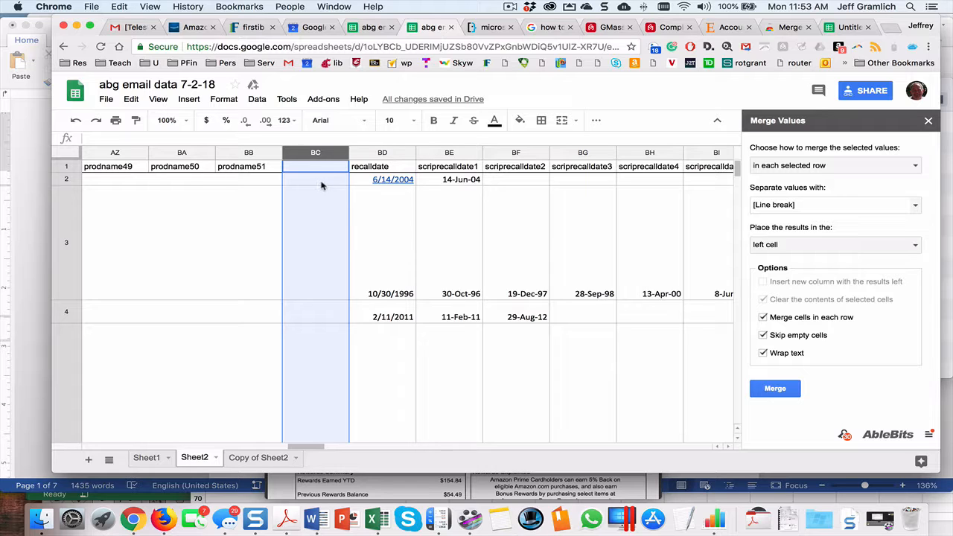
Paste the copied merged dates into the empty column BC of Sheet2 and widen it so each date fits on one line.
{"action": "left_click", "coordinate": [274, 458]}
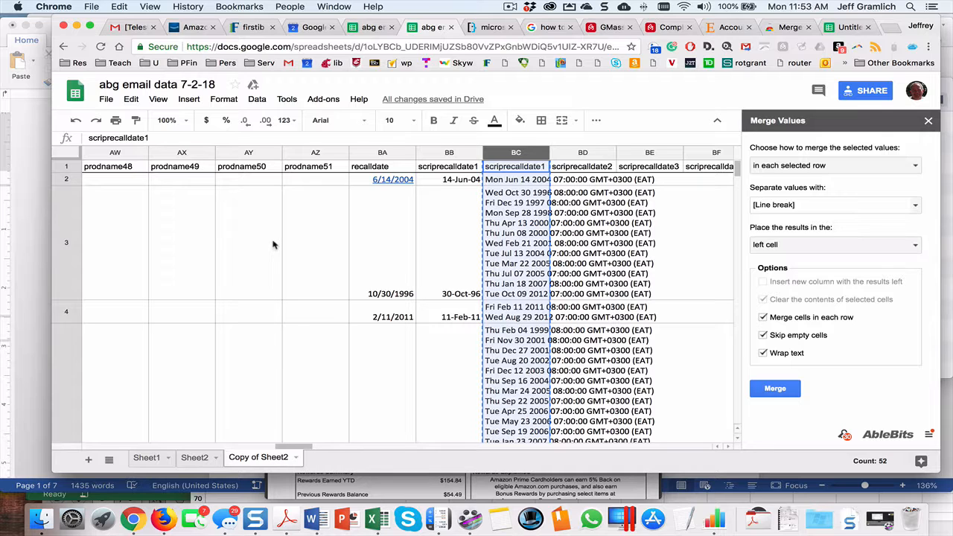
{"action": "left_click", "coordinate": [197, 460]}
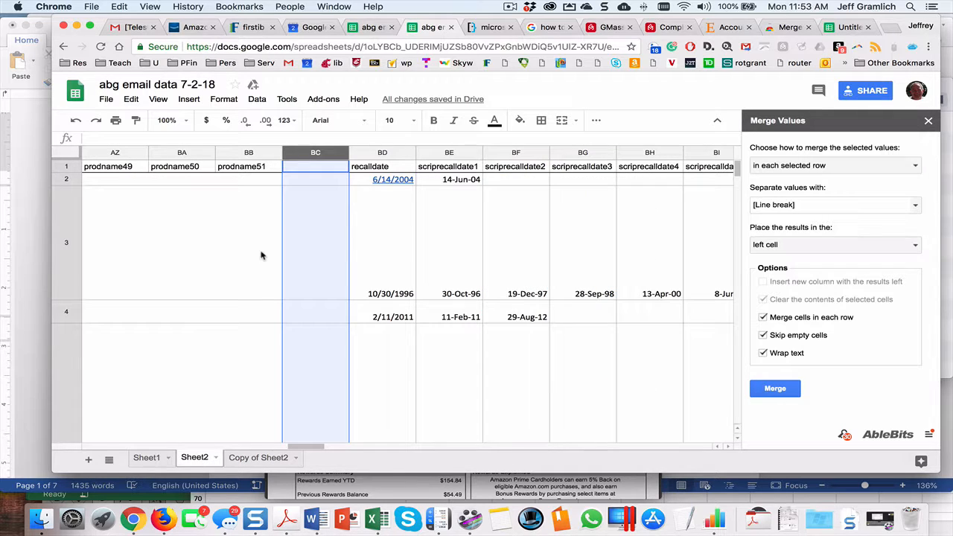
{"action": "key", "text": "ctrl+v"}
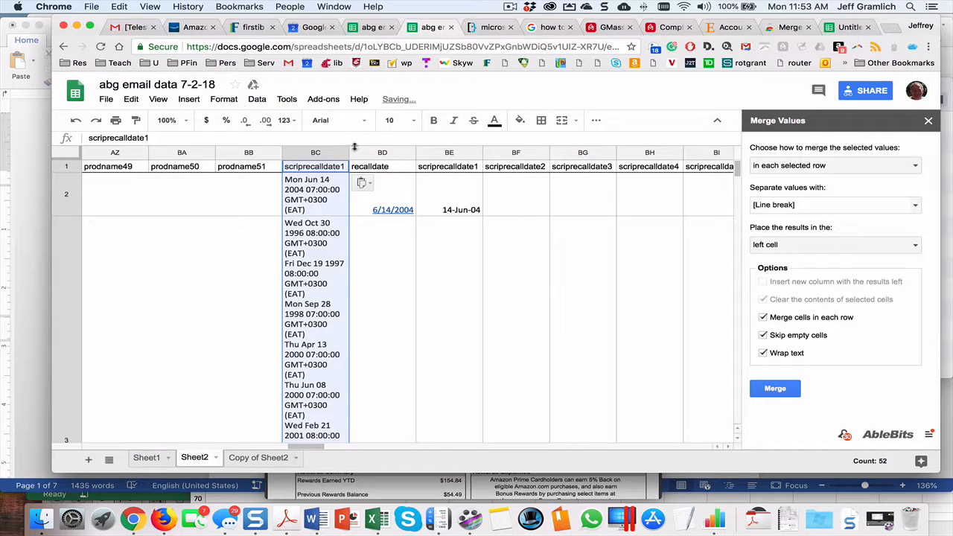
{"action": "left_click_drag", "start_coordinate": [350, 154], "coordinate": [519, 153]}
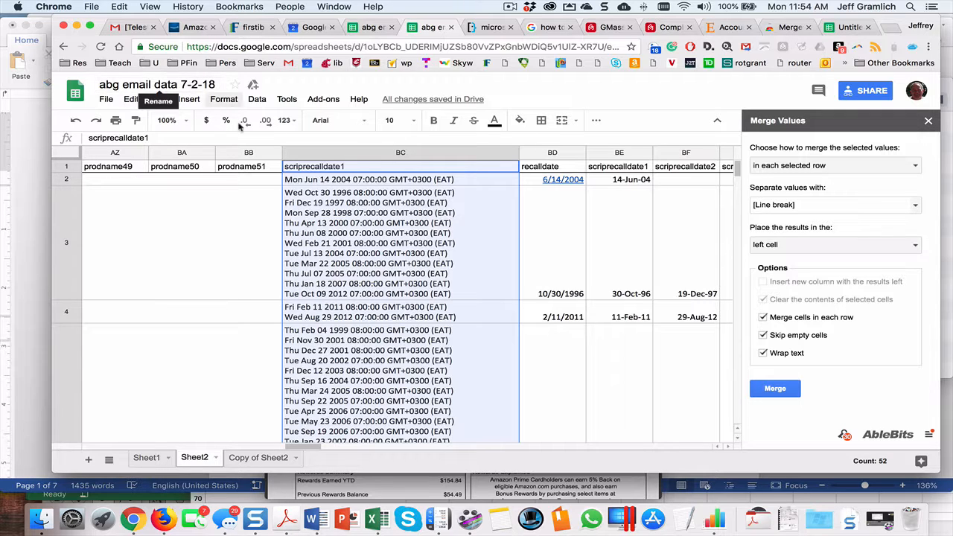
Resize the merged prodname1 column D in Sheet2 to fit its data.
{"action": "scroll", "coordinate": [318, 216], "scroll_direction": "left", "scroll_amount": 2}
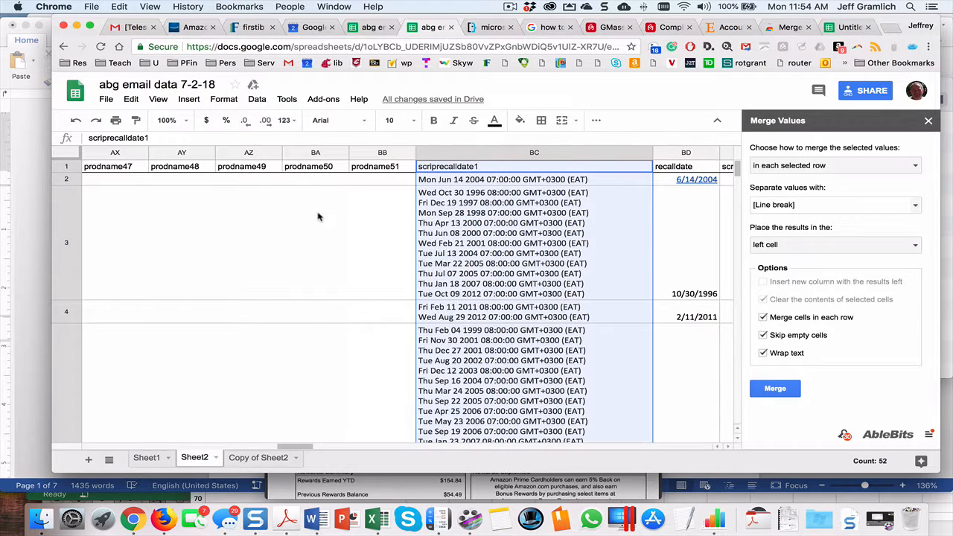
{"action": "scroll", "coordinate": [318, 215], "scroll_direction": "left", "scroll_amount": 15}
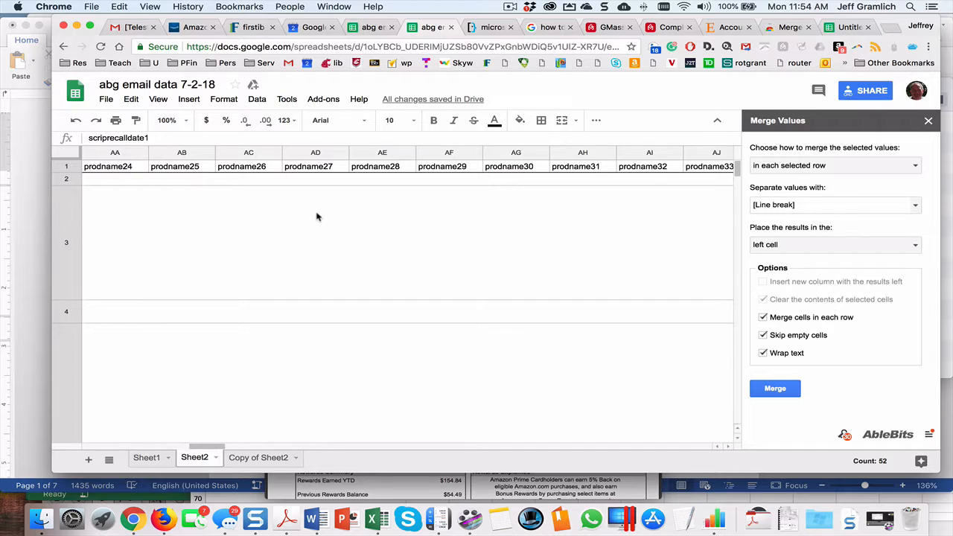
{"action": "scroll", "coordinate": [317, 216], "scroll_direction": "left", "scroll_amount": 8}
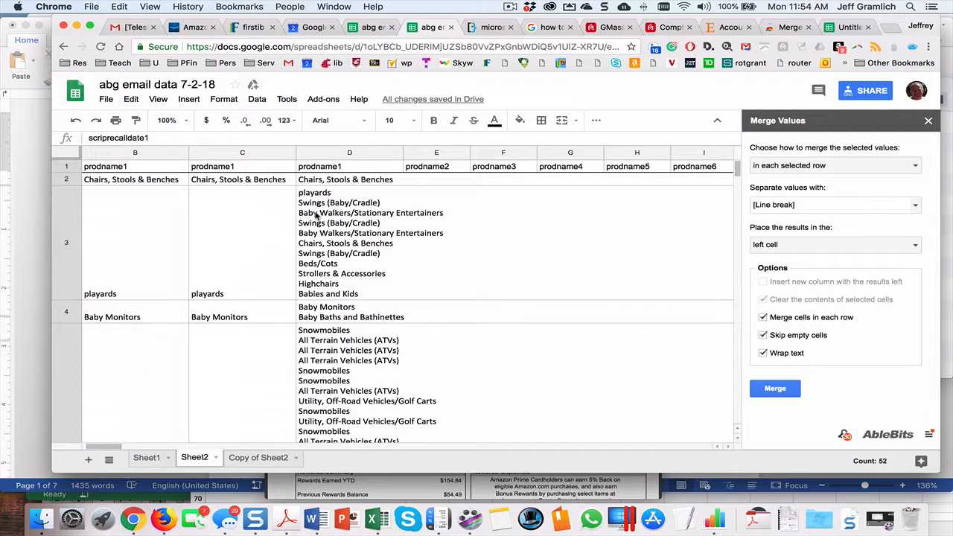
{"action": "left_click", "coordinate": [239, 152]}
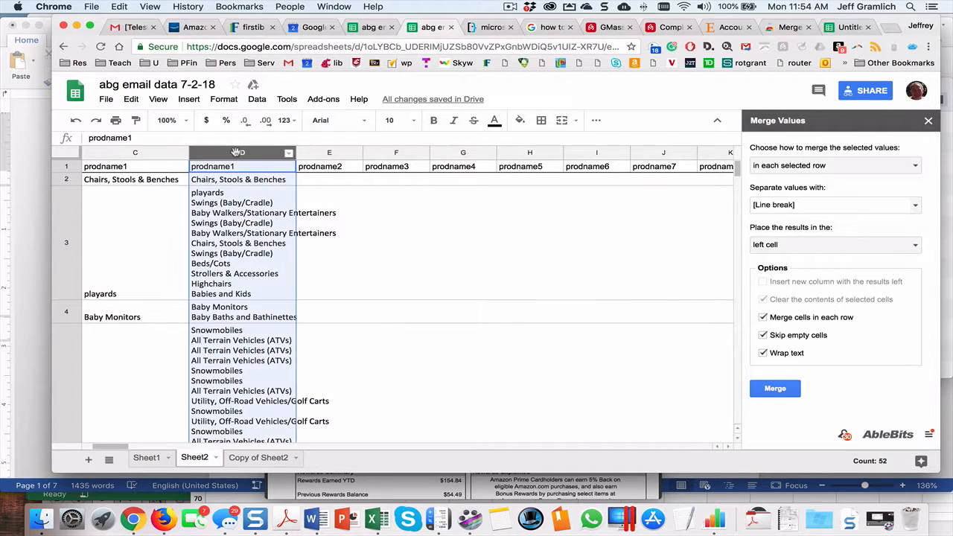
{"action": "right_click", "coordinate": [237, 154]}
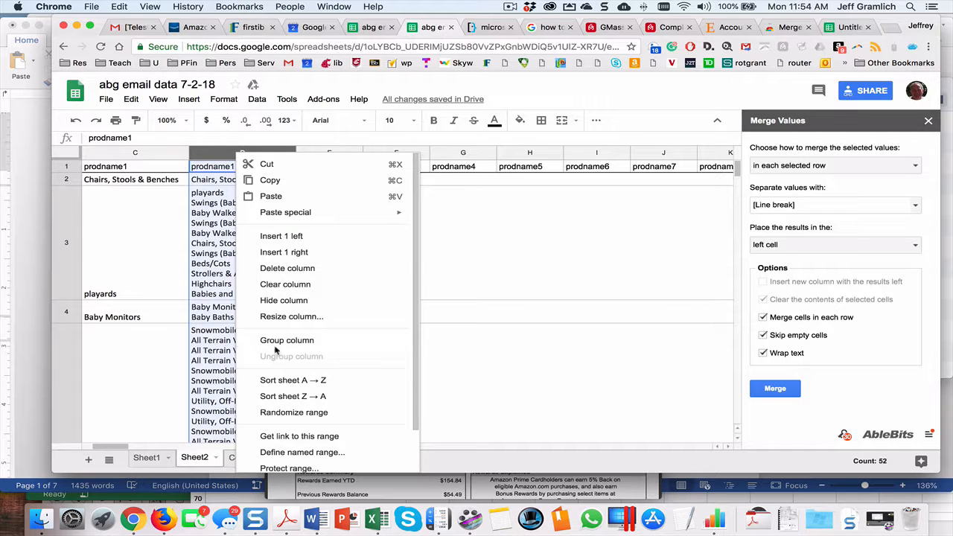
{"action": "left_click", "coordinate": [277, 316]}
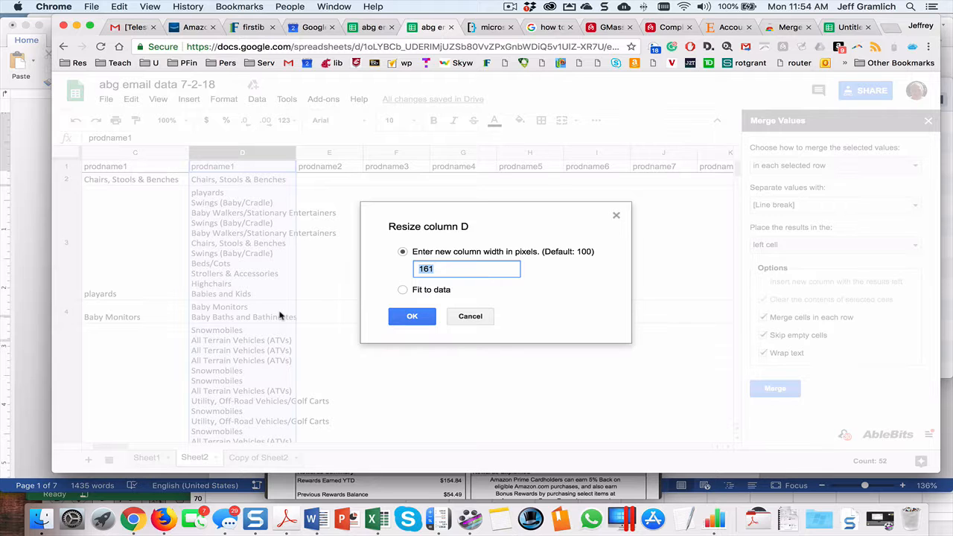
{"action": "left_click", "coordinate": [402, 290]}
{"action": "left_click", "coordinate": [413, 315]}
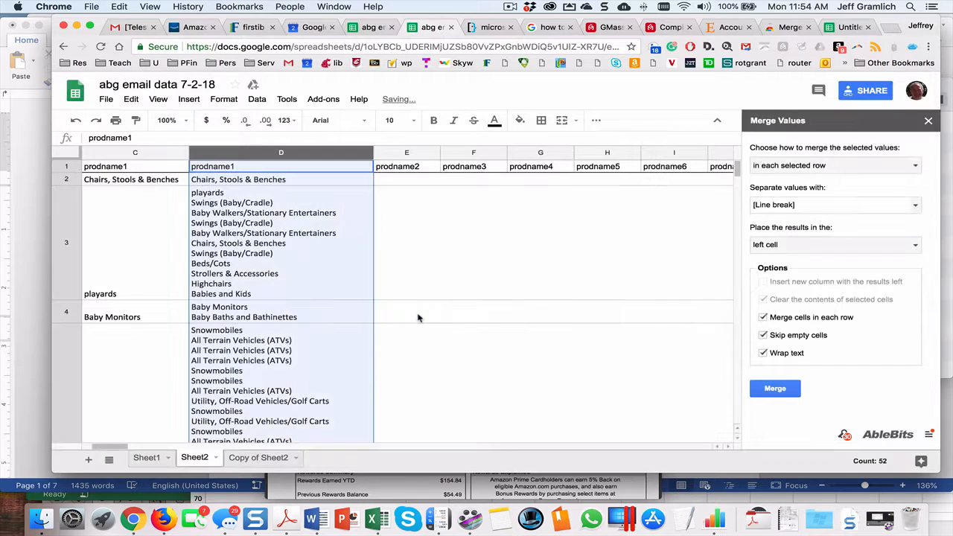
{"action": "left_click", "coordinate": [420, 320]}
{"action": "left_click", "coordinate": [360, 276]}
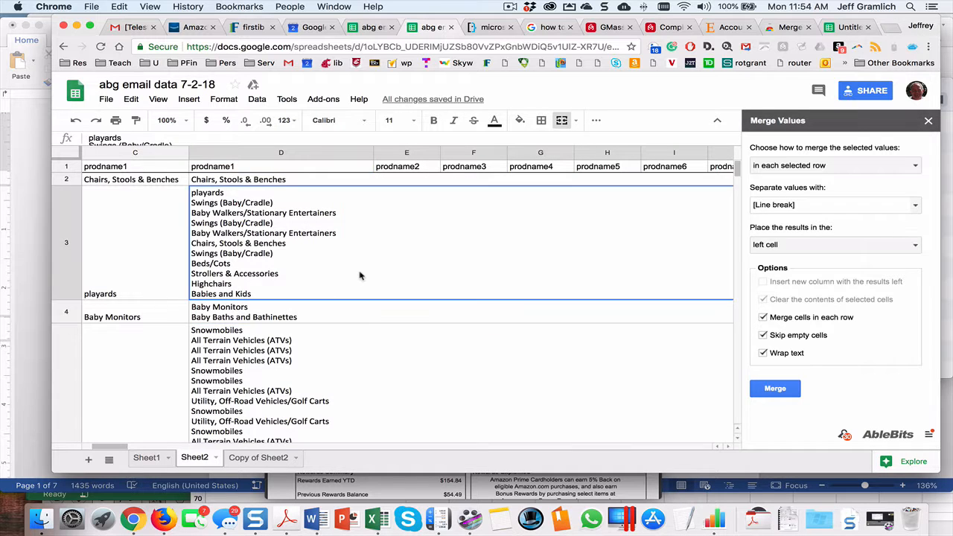
Examine the merged product names and recall dates in Sheet2, comparing column BC with the separate scriprecalldate columns.
{"action": "scroll", "coordinate": [359, 276], "scroll_direction": "right", "scroll_amount": 5}
{"action": "scroll", "coordinate": [360, 276], "scroll_direction": "down", "scroll_amount": 1}
{"action": "scroll", "coordinate": [360, 276], "scroll_direction": "left", "scroll_amount": 2}
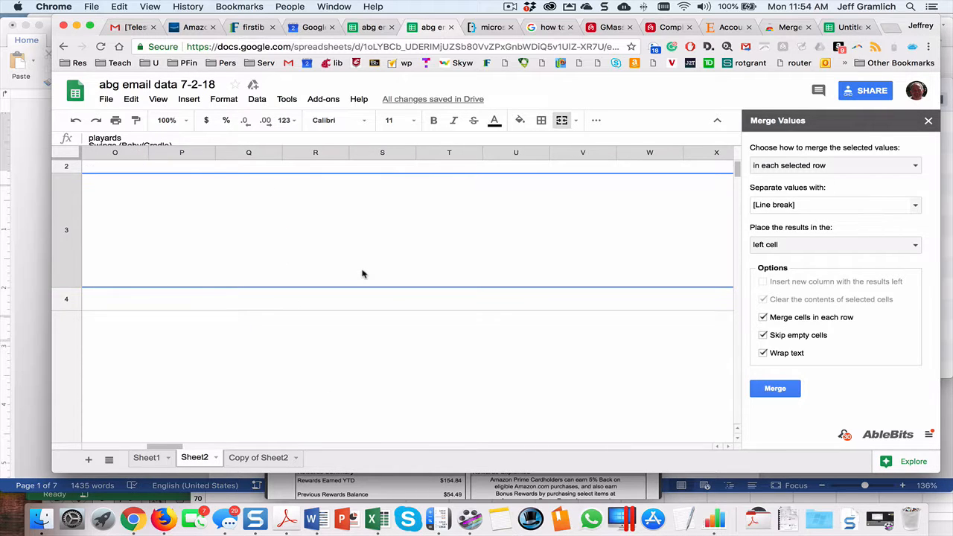
{"action": "scroll", "coordinate": [359, 274], "scroll_direction": "left", "scroll_amount": 4}
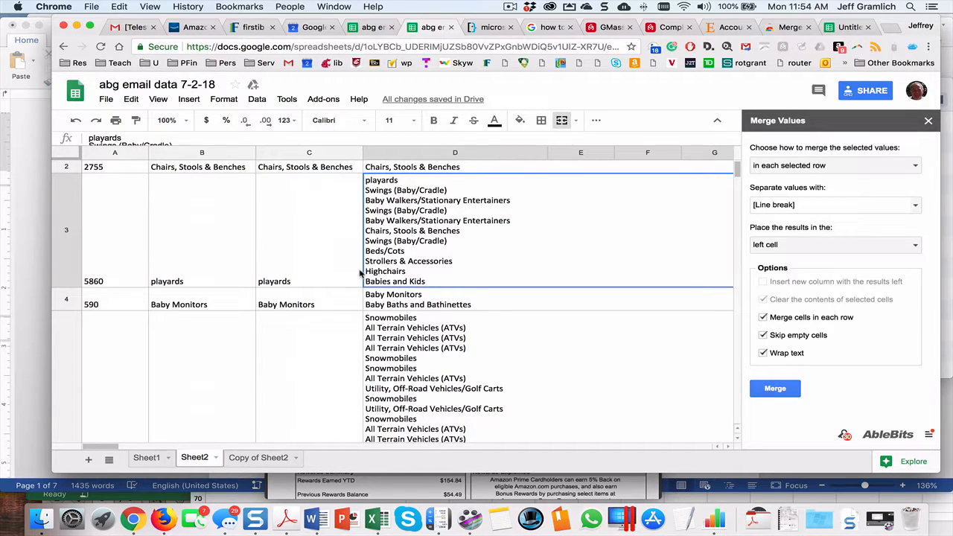
{"action": "scroll", "coordinate": [482, 294], "scroll_direction": "right", "scroll_amount": 15}
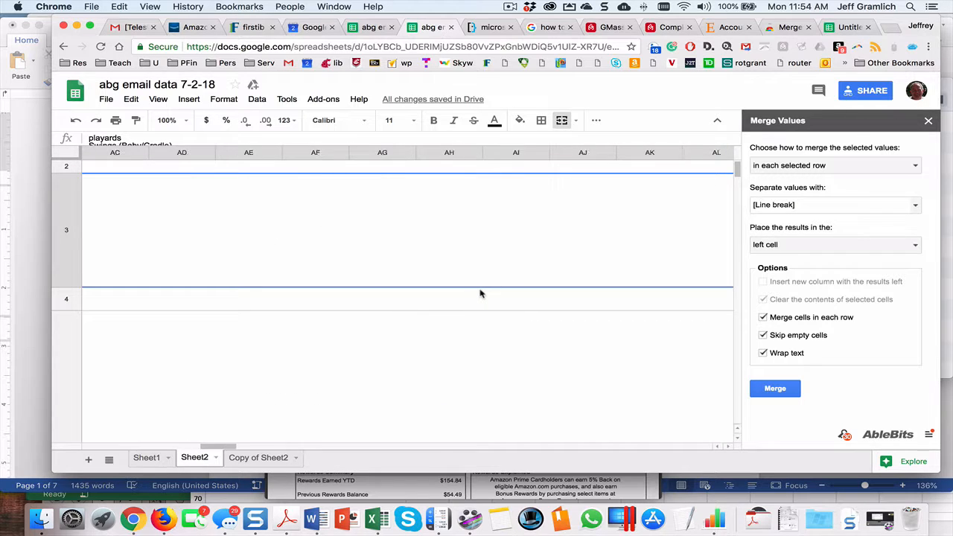
{"action": "scroll", "coordinate": [480, 294], "scroll_direction": "right", "scroll_amount": 10}
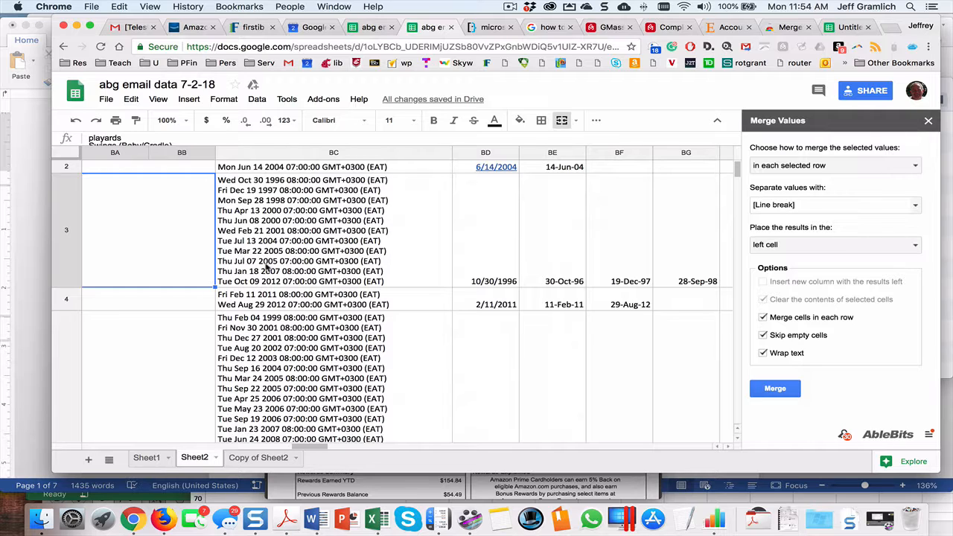
{"action": "scroll", "coordinate": [648, 284], "scroll_direction": "right", "scroll_amount": 5}
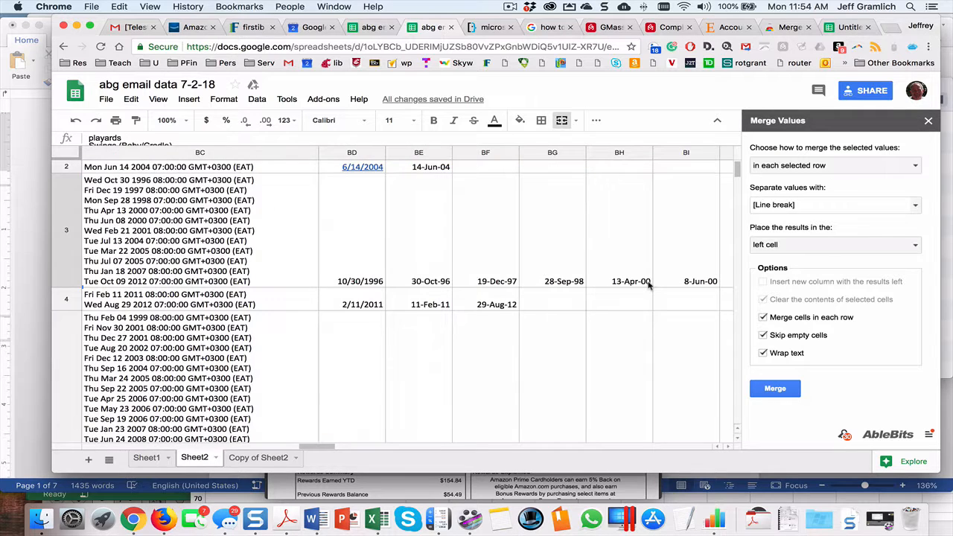
{"action": "scroll", "coordinate": [645, 284], "scroll_direction": "left", "scroll_amount": 3}
{"action": "scroll", "coordinate": [644, 284], "scroll_direction": "left", "scroll_amount": 2}
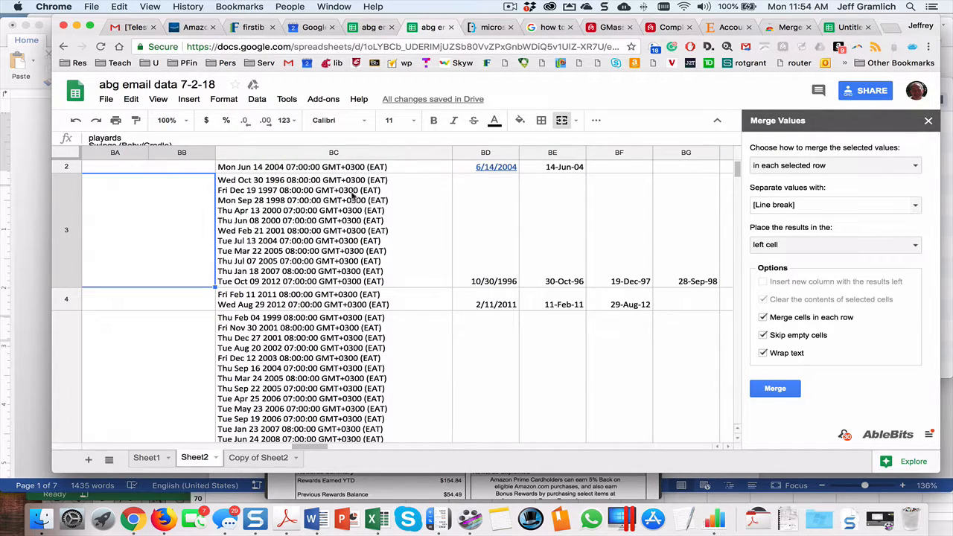
{"action": "scroll", "coordinate": [630, 260], "scroll_direction": "right", "scroll_amount": 2}
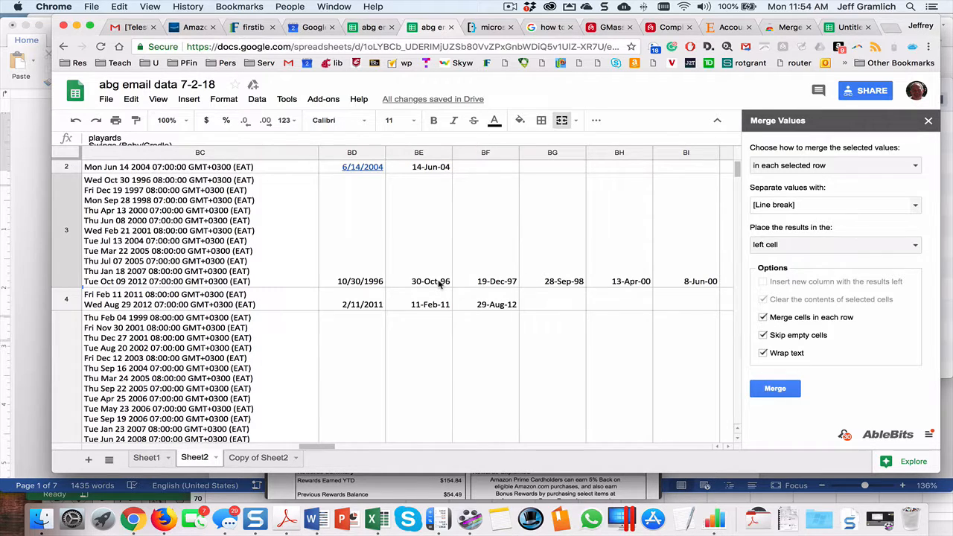
{"action": "scroll", "coordinate": [439, 282], "scroll_direction": "right", "scroll_amount": 2}
{"action": "scroll", "coordinate": [439, 283], "scroll_direction": "up", "scroll_amount": 1}
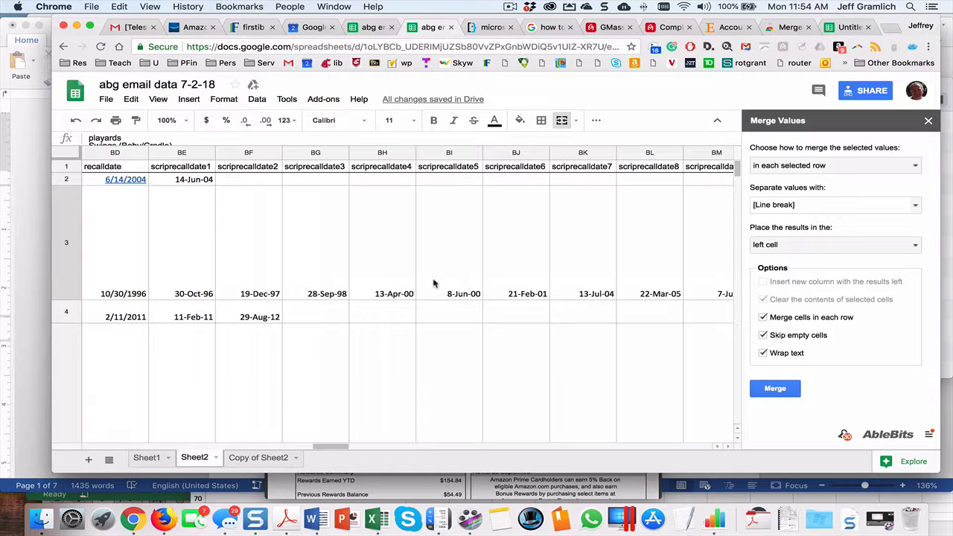
{"action": "scroll", "coordinate": [376, 279], "scroll_direction": "left", "scroll_amount": 2}
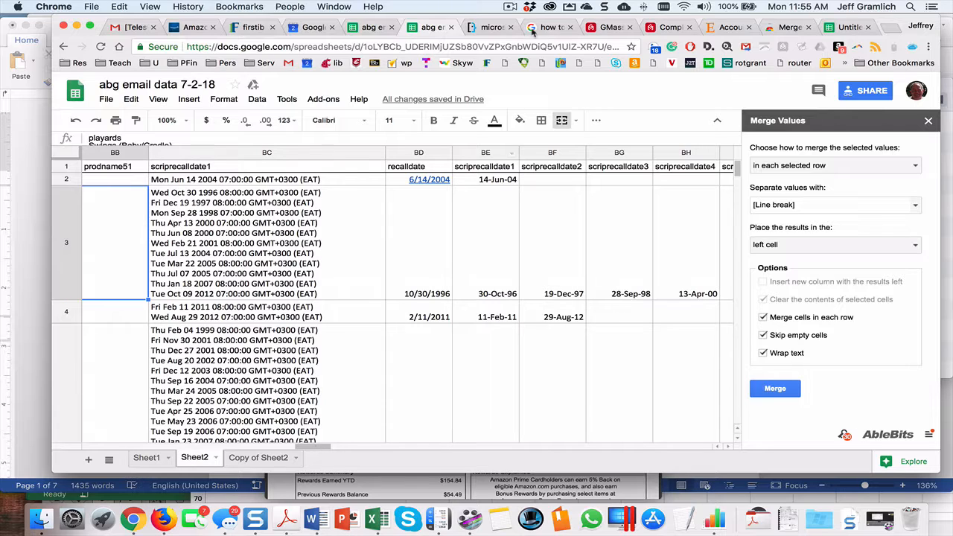
{"action": "left_click", "coordinate": [509, 7]}
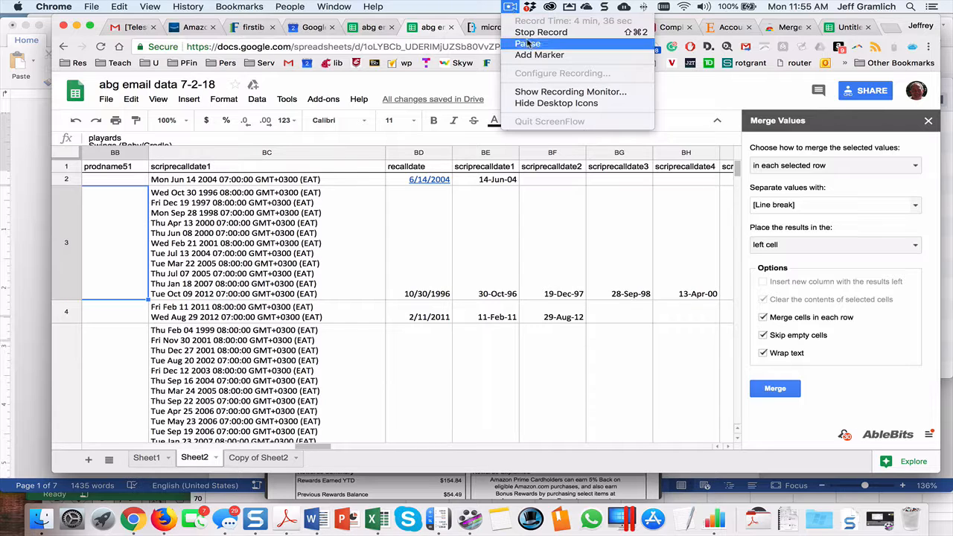